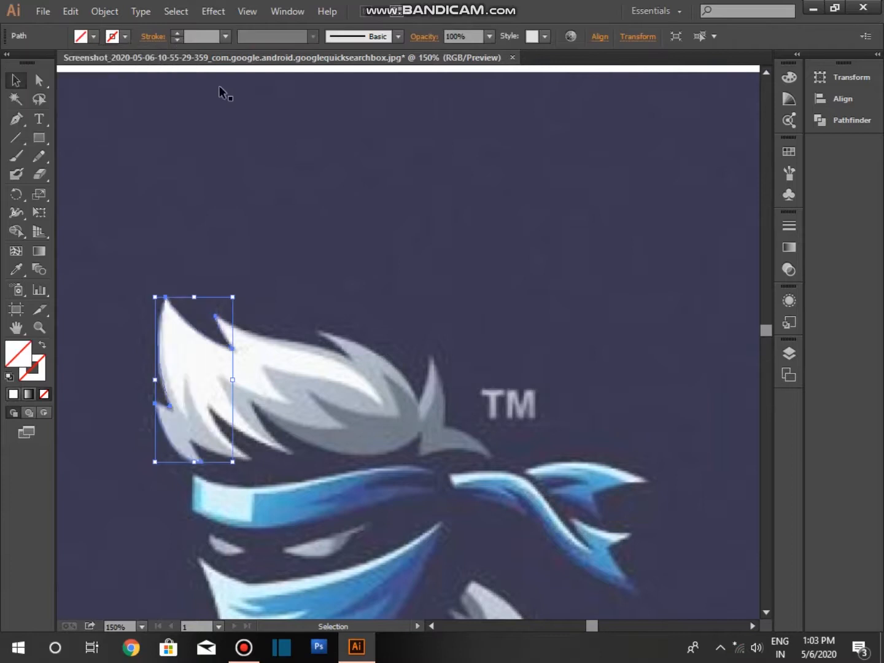
Step: Continue the hair outline with the Pen tool along the upper spikes and around the pointed tuft at the back of the head
{"action": "left_click", "coordinate": [16, 118]}
{"action": "left_click", "coordinate": [215, 316]}
{"action": "left_click_drag", "start_coordinate": [271, 339], "coordinate": [297, 341]}
{"action": "left_click", "coordinate": [271, 337]}
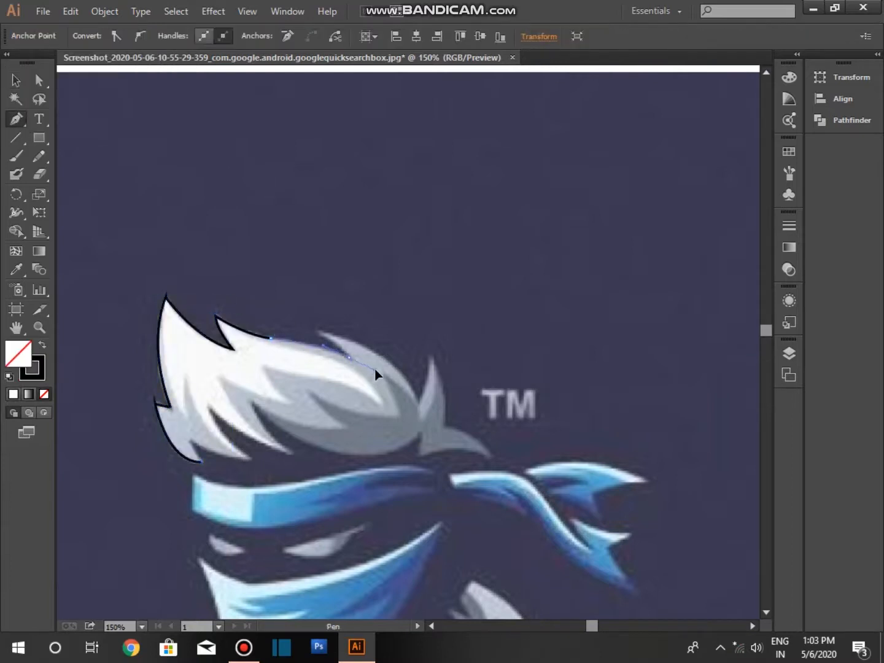
{"action": "left_click_drag", "start_coordinate": [417, 401], "coordinate": [435, 467]}
{"action": "left_click", "coordinate": [443, 425]}
{"action": "left_click_drag", "start_coordinate": [491, 456], "coordinate": [473, 456]}
{"action": "left_click", "coordinate": [421, 455]}
{"action": "left_click", "coordinate": [421, 433]}
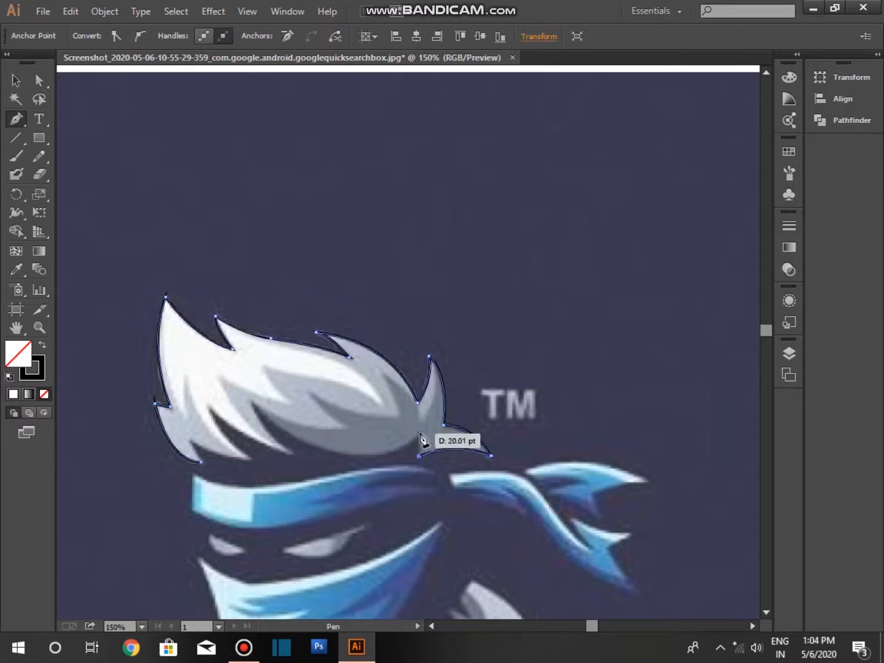
Step: Complete the hair outline along its lower edge and front spikes, closing the path at its starting anchor
{"action": "left_click_drag", "start_coordinate": [252, 402], "coordinate": [149, 304]}
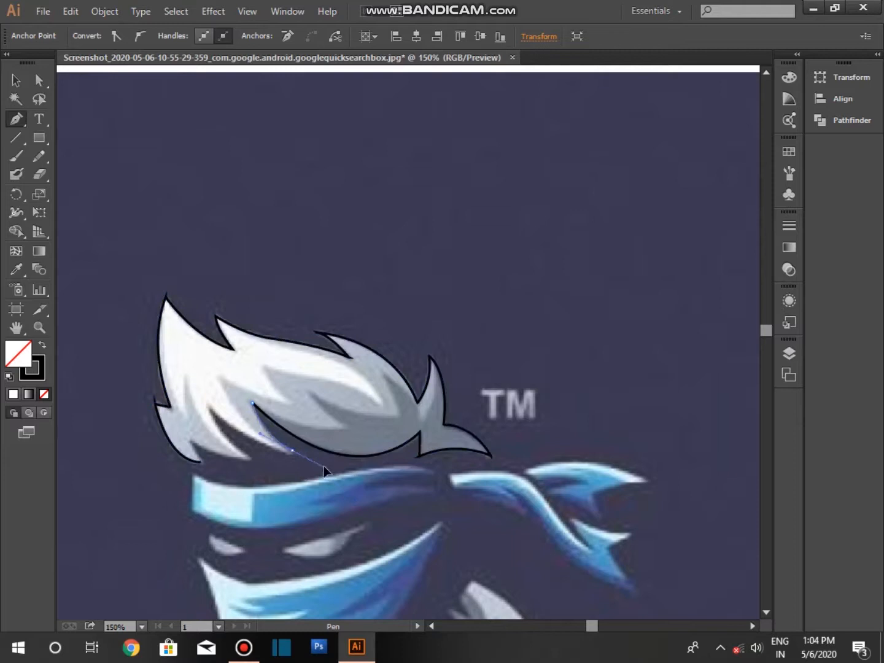
{"action": "left_click_drag", "start_coordinate": [209, 407], "coordinate": [146, 359]}
{"action": "mouse_move", "coordinate": [251, 458]}
{"action": "left_mouse_down"}
{"action": "mouse_move", "coordinate": [280, 471]}
{"action": "mouse_move", "coordinate": [251, 457]}
{"action": "left_mouse_up"}
{"action": "mouse_move", "coordinate": [191, 441]}
{"action": "left_mouse_down"}
{"action": "mouse_move", "coordinate": [164, 421]}
{"action": "mouse_move", "coordinate": [190, 441]}
{"action": "left_mouse_up"}
{"action": "key", "text": "v"}
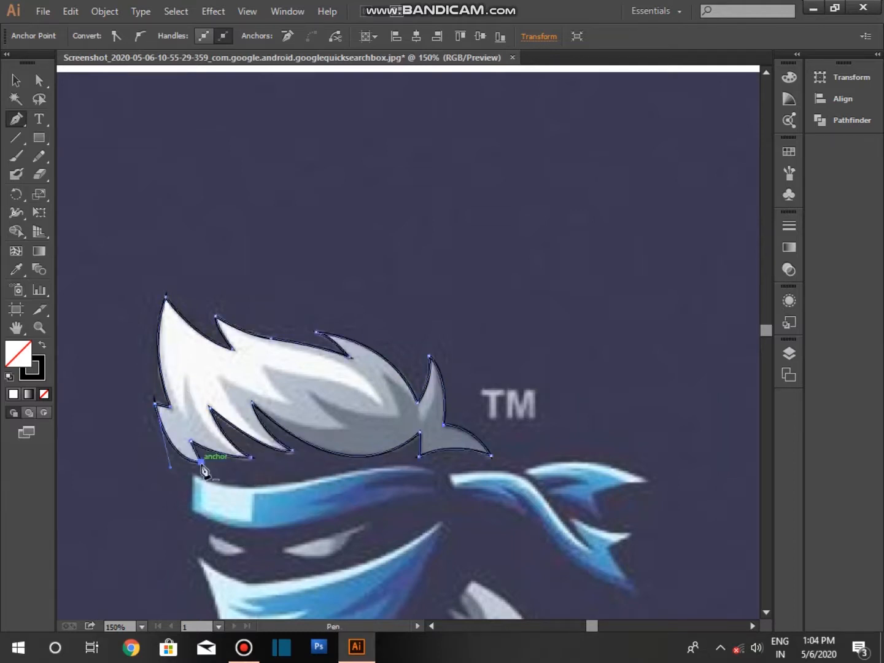
{"action": "left_click", "coordinate": [310, 409]}
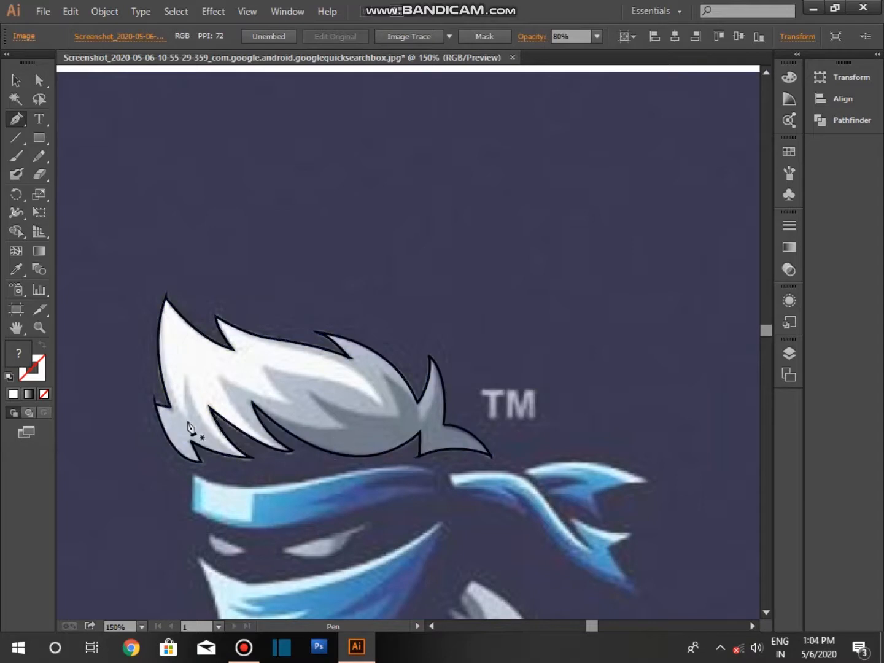
Step: Trace the jagged lower edge of the white hair highlight with the Pen tool, from the front spikes to the back tip
{"action": "left_click_drag", "start_coordinate": [188, 425], "coordinate": [183, 379]}
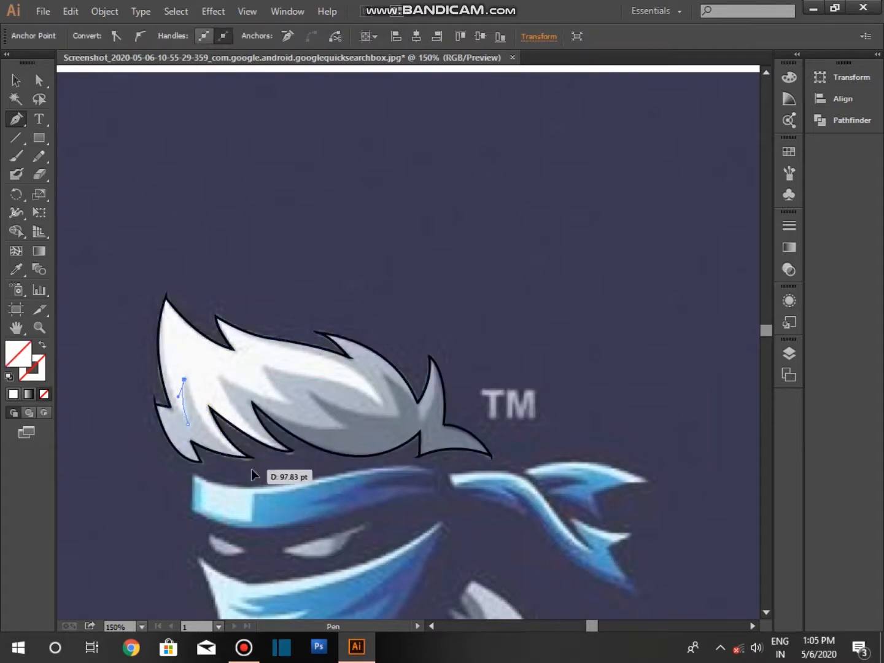
{"action": "left_click", "coordinate": [296, 461]}
{"action": "left_click_drag", "start_coordinate": [220, 380], "coordinate": [207, 334]}
{"action": "left_click", "coordinate": [220, 380]}
{"action": "left_click_drag", "start_coordinate": [289, 403], "coordinate": [310, 402]}
{"action": "left_click", "coordinate": [289, 402]}
{"action": "left_click", "coordinate": [260, 366]}
{"action": "left_click_drag", "start_coordinate": [260, 367], "coordinate": [330, 378]}
{"action": "left_click", "coordinate": [308, 375]}
{"action": "left_click_drag", "start_coordinate": [379, 405], "coordinate": [390, 428]}
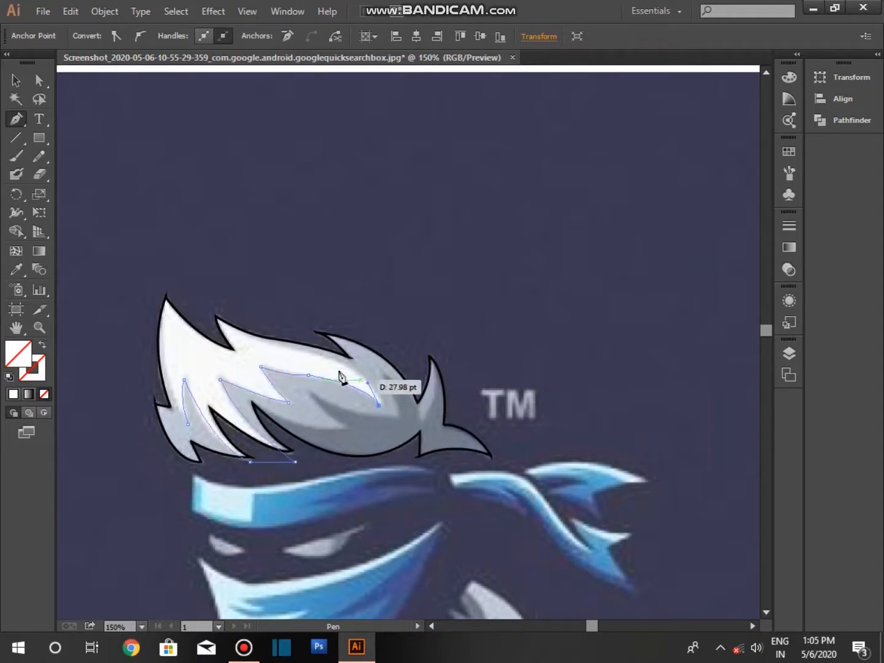
Step: Trace the highlight's upper edge and close its path with a loose loop around the outside of the hair
{"action": "left_click_drag", "start_coordinate": [264, 338], "coordinate": [500, 377]}
{"action": "left_click", "coordinate": [500, 372]}
{"action": "left_click", "coordinate": [522, 428]}
{"action": "left_click", "coordinate": [509, 461]}
{"action": "left_click", "coordinate": [430, 476]}
{"action": "left_click_drag", "start_coordinate": [304, 484], "coordinate": [157, 485]}
{"action": "left_click", "coordinate": [139, 470]}
{"action": "left_click_drag", "start_coordinate": [124, 384], "coordinate": [124, 337]}
{"action": "left_click", "coordinate": [133, 332]}
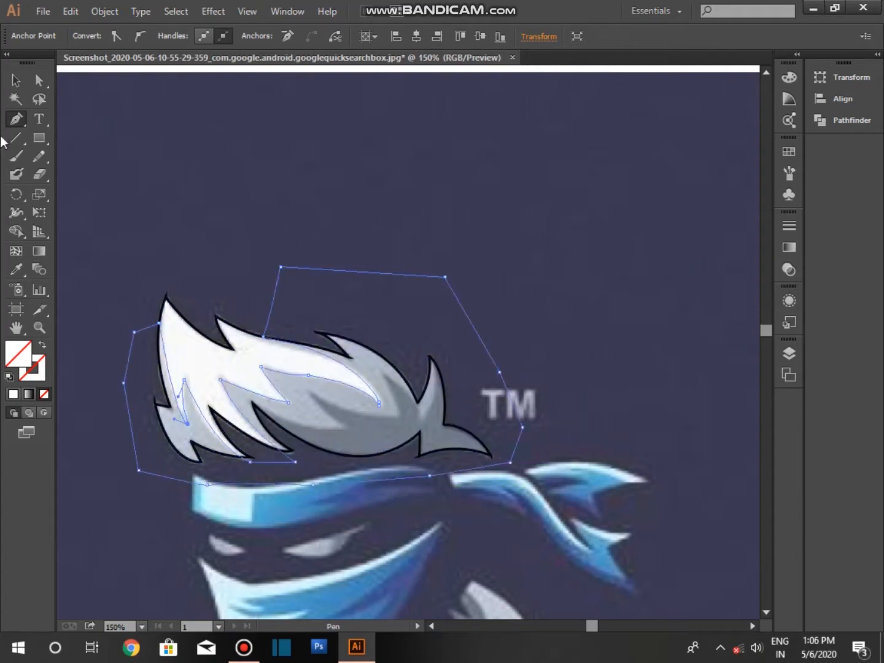
Step: Try to split the highlight from the hair outline with Shape Builder and remove the surplus area outside the hair
{"action": "left_click", "coordinate": [183, 390]}
{"action": "left_click", "coordinate": [136, 333], "text": "shift"}
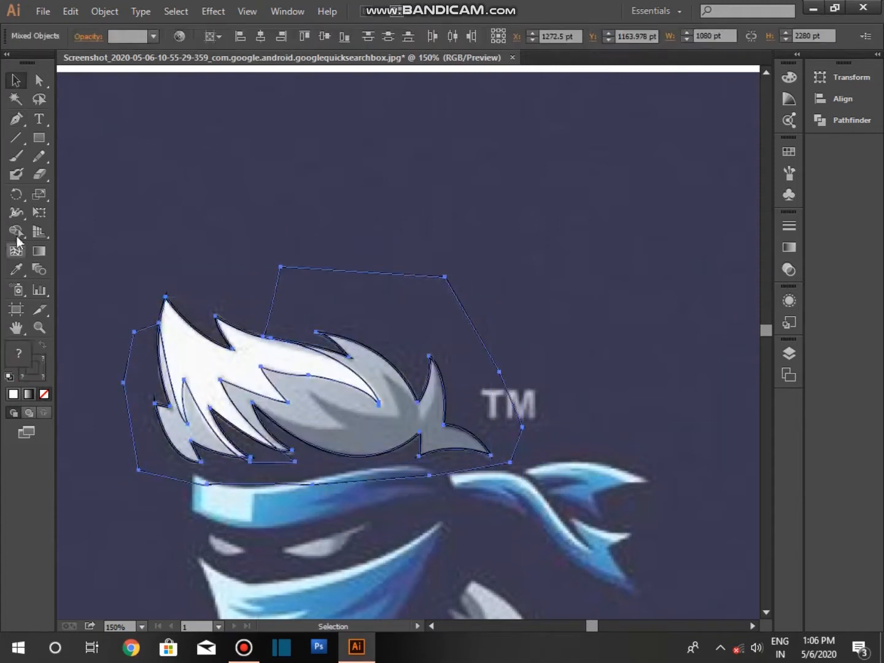
{"action": "key", "text": "shift+m"}
{"action": "left_click", "coordinate": [198, 367]}
{"action": "left_click", "coordinate": [295, 307], "text": "alt"}
{"action": "key", "text": "v"}
{"action": "double_click", "coordinate": [206, 340]}
{"action": "left_click", "coordinate": [66, 75]}
{"action": "left_click", "coordinate": [244, 649]}
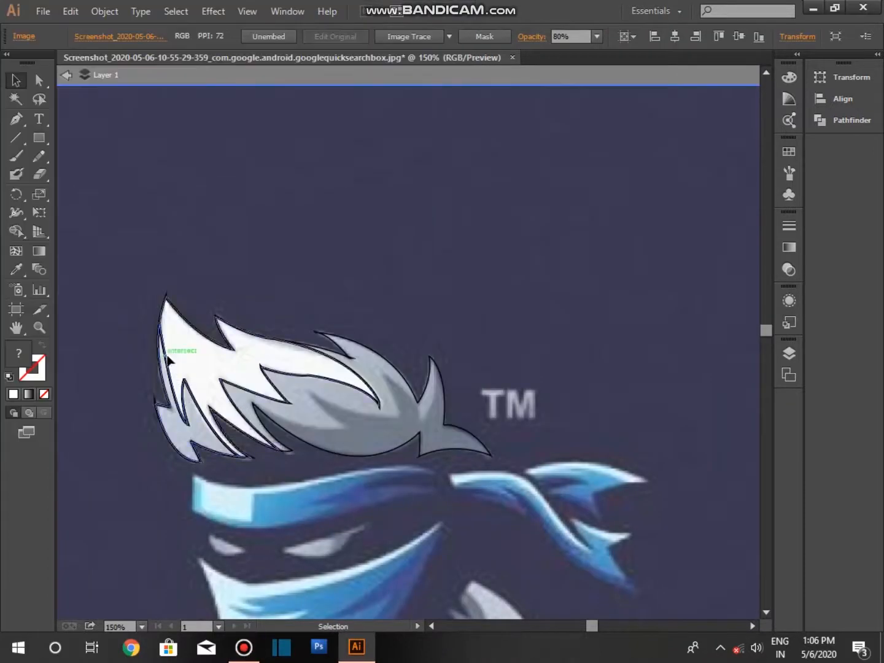
Step: Check the cut hair shapes, leave isolation mode and restore the uncut hair and highlight paths
{"action": "left_click", "coordinate": [169, 361]}
{"action": "left_click", "coordinate": [173, 301]}
{"action": "left_click", "coordinate": [272, 380]}
{"action": "left_click", "coordinate": [301, 440]}
{"action": "left_click", "coordinate": [292, 286]}
{"action": "key", "text": "Escape"}
Step: Select the hair and highlight paths and use Shape Builder to separate the highlight, leaving no surplus outside the hair
{"action": "key", "text": "ctrl+a"}
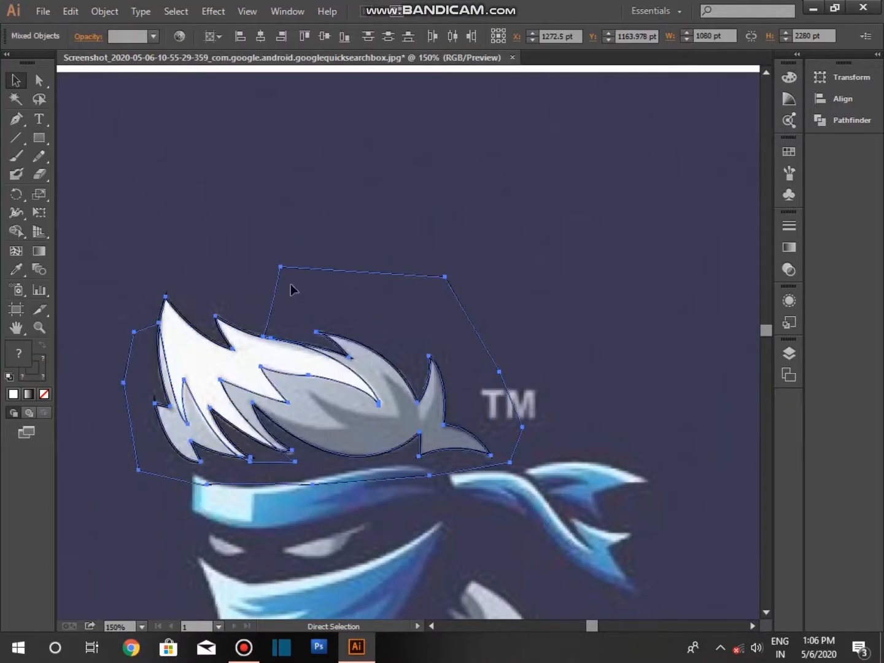
{"action": "left_click", "coordinate": [208, 211], "text": "shift"}
{"action": "left_click", "coordinate": [16, 230]}
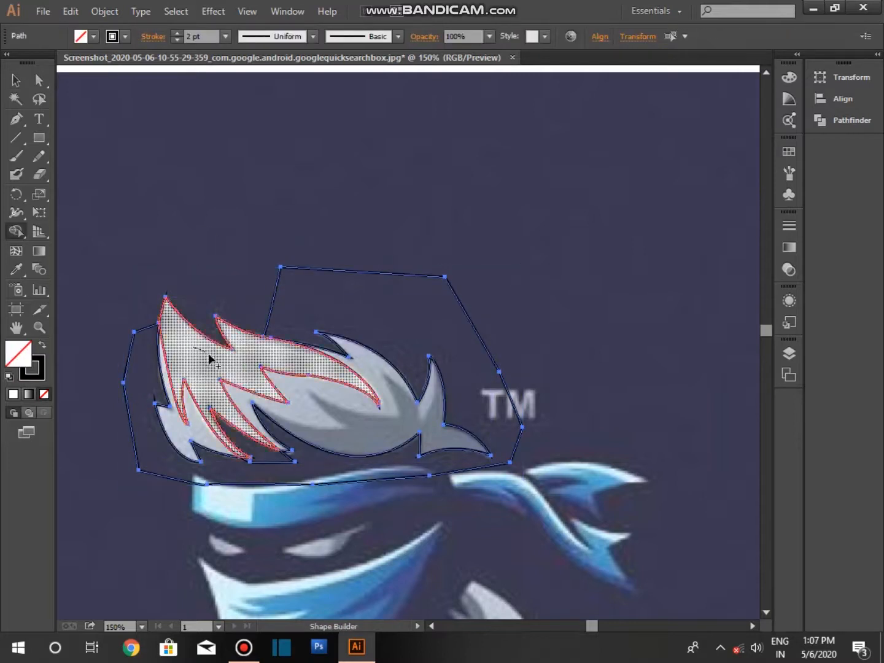
{"action": "left_click_drag", "start_coordinate": [174, 426], "coordinate": [296, 425]}
{"action": "key", "text": "v"}
{"action": "left_click", "coordinate": [247, 331]}
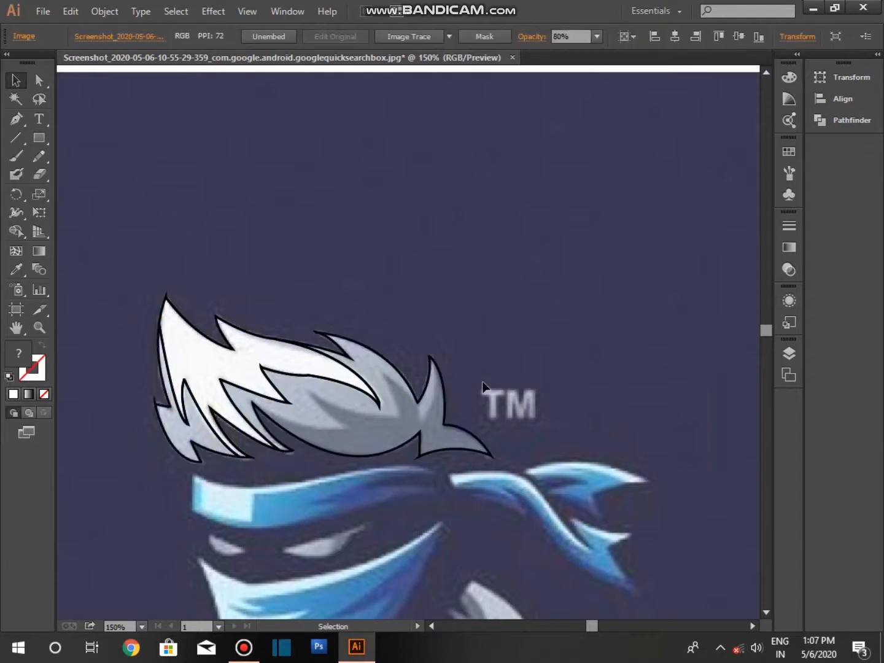
Step: Trace the jagged upper edge of the dark grey hair shadow with the Pen tool, up to the back tuft
{"action": "scroll", "coordinate": [254, 334], "scroll_direction": "down", "scroll_amount": 3}
{"action": "left_click", "coordinate": [263, 313]}
{"action": "key", "text": "ctrl+z"}
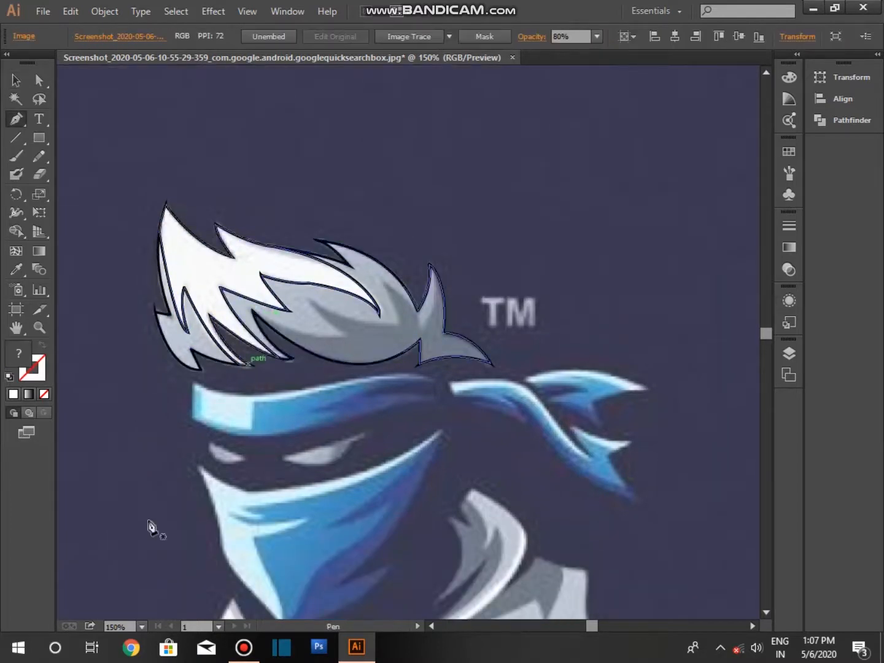
{"action": "key", "text": "ctrl+plus"}
{"action": "key", "text": "ctrl+plus"}
{"action": "left_click", "coordinate": [75, 274]}
{"action": "left_click", "coordinate": [278, 329]}
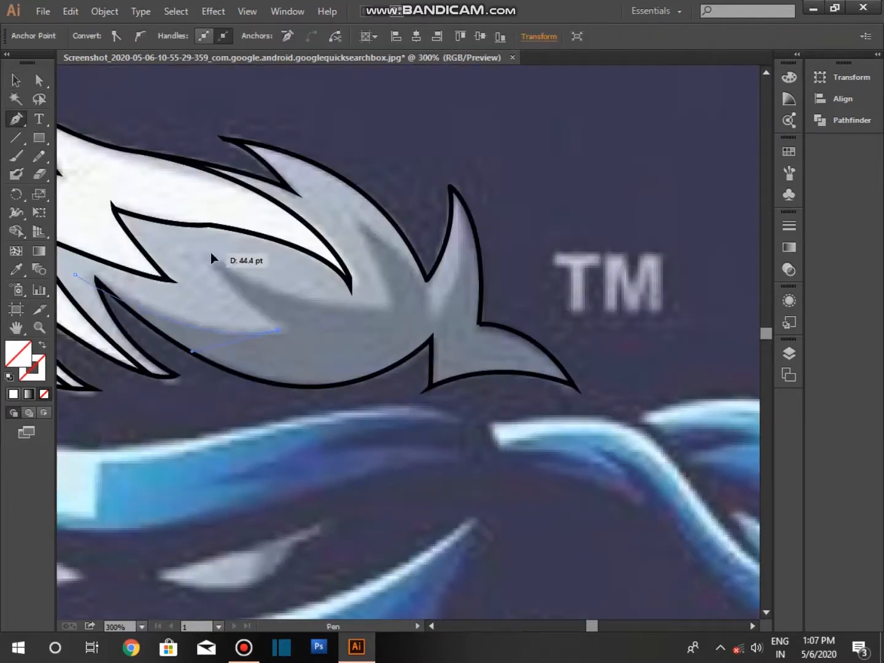
{"action": "left_click_drag", "start_coordinate": [384, 305], "coordinate": [351, 214]}
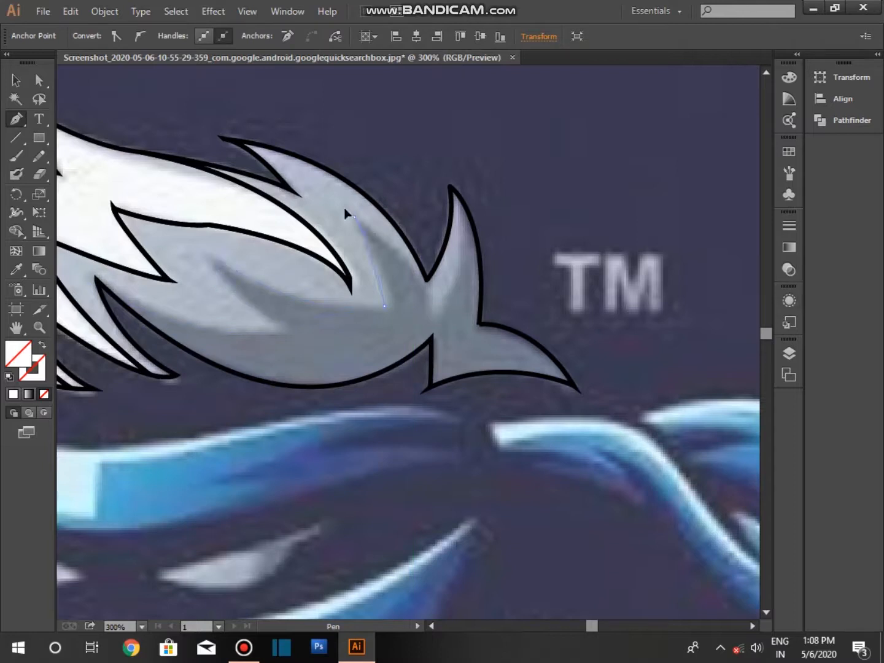
{"action": "left_click_drag", "start_coordinate": [449, 365], "coordinate": [448, 368]}
{"action": "left_click", "coordinate": [431, 306]}
Step: Close the hair shadow path with a loose loop around the back tuft and below the hair
{"action": "left_click", "coordinate": [507, 263]}
{"action": "left_click", "coordinate": [587, 361]}
{"action": "left_click", "coordinate": [602, 411]}
{"action": "left_click", "coordinate": [441, 442]}
{"action": "left_click", "coordinate": [300, 410]}
{"action": "left_click", "coordinate": [199, 413]}
{"action": "scroll", "coordinate": [199, 413], "scroll_direction": "down", "scroll_amount": 1}
{"action": "key", "text": "ctrl+minus"}
{"action": "key", "text": "ctrl+minus"}
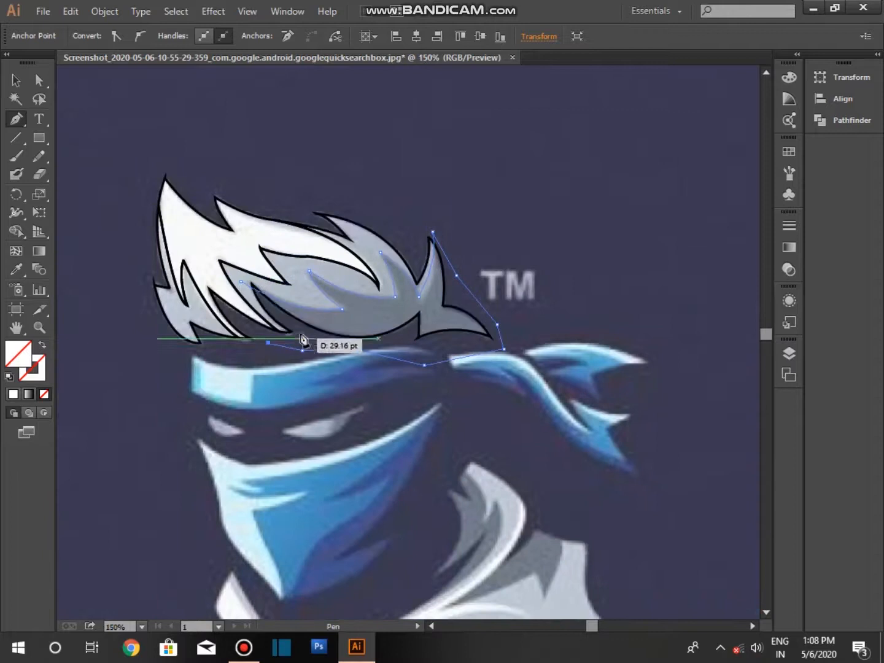
{"action": "left_click", "coordinate": [241, 281]}
Step: Split the dark shadow from the hair with Shape Builder and remove the part of its path outside the hair
{"action": "key", "text": "v"}
{"action": "left_click", "coordinate": [312, 330], "text": "shift"}
{"action": "key", "text": "shift+m"}
{"action": "left_click", "coordinate": [325, 313]}
{"action": "left_click", "coordinate": [313, 351], "text": "alt"}
{"action": "key", "text": "v"}
{"action": "left_click", "coordinate": [382, 331]}
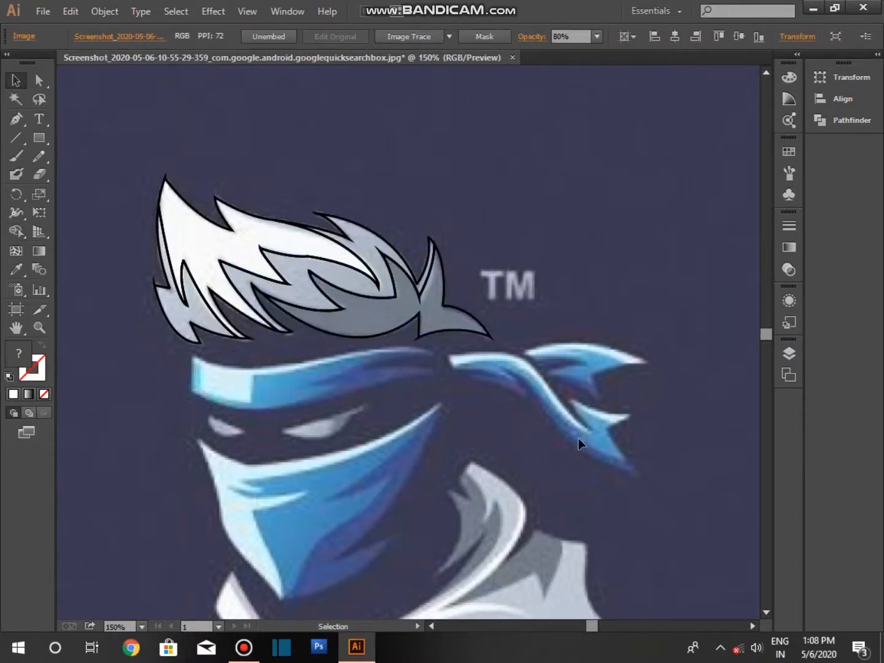
Step: Trace a closed Pen path around the blue headband, excluding the knot tails behind the head
{"action": "scroll", "coordinate": [429, 533], "scroll_direction": "down", "scroll_amount": 1}
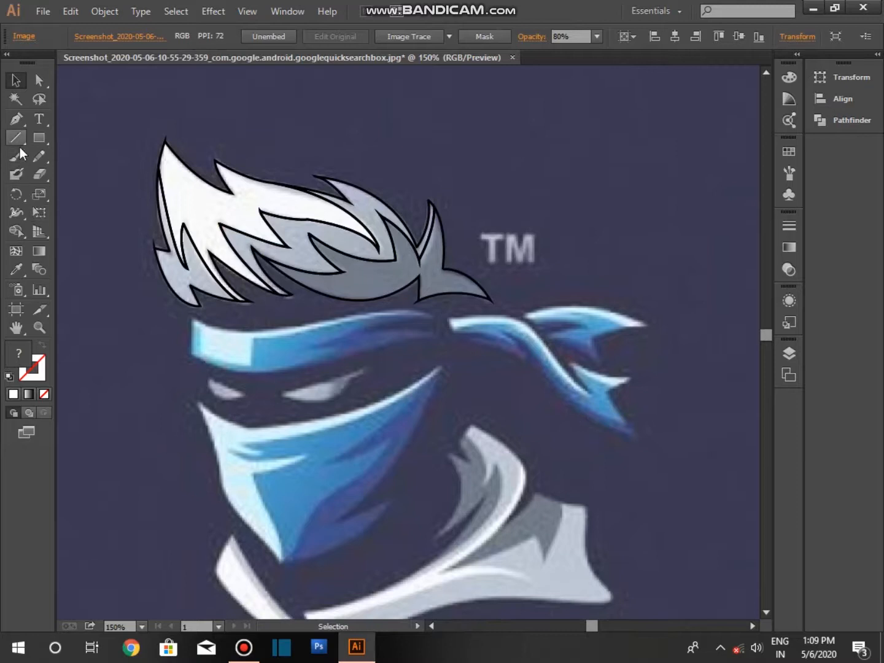
{"action": "left_click", "coordinate": [192, 317]}
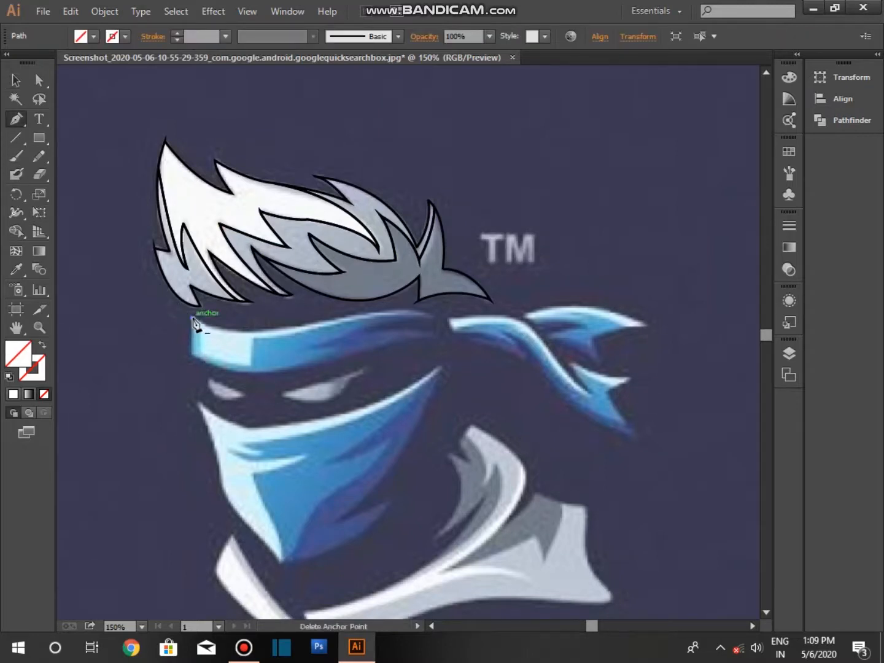
{"action": "left_click", "coordinate": [756, 647]}
{"action": "left_click", "coordinate": [268, 334]}
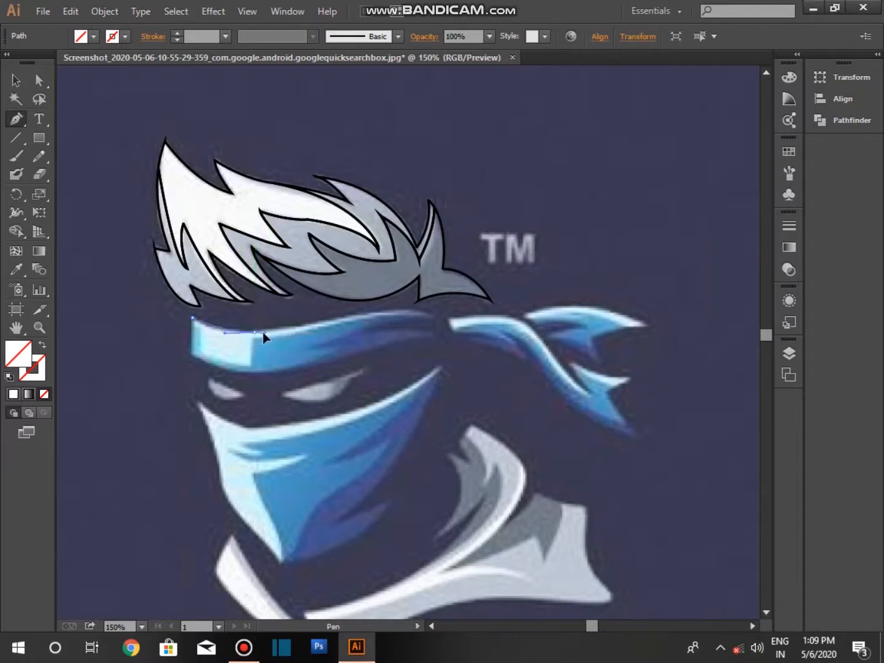
{"action": "left_click", "coordinate": [434, 316]}
{"action": "left_click", "coordinate": [434, 340]}
{"action": "left_click_drag", "start_coordinate": [252, 372], "coordinate": [439, 357]}
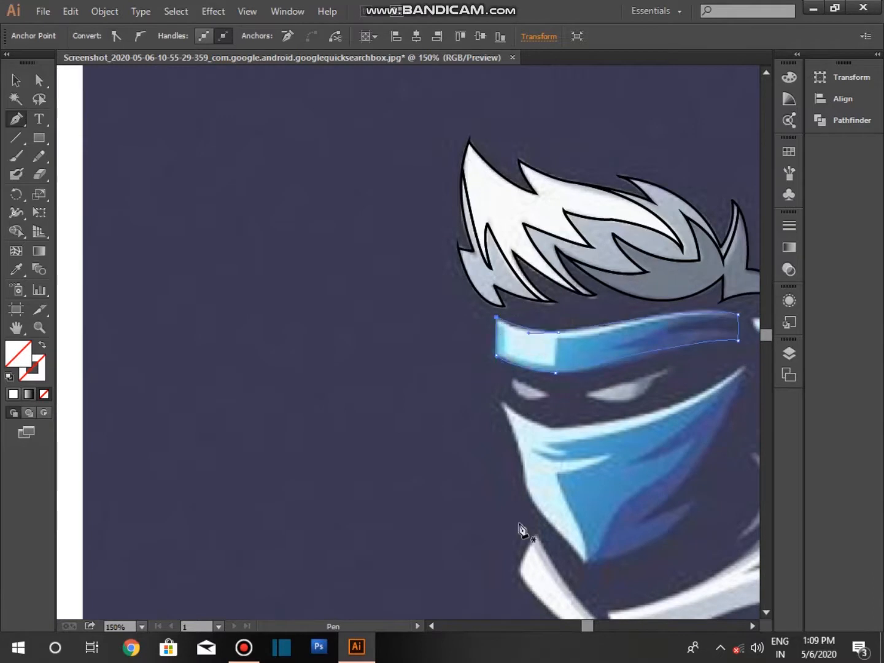
Step: Give the headband path a black stroke and check its lower corner anchor
{"action": "scroll", "coordinate": [496, 320], "scroll_direction": "right", "scroll_amount": 3}
{"action": "left_click", "coordinate": [17, 80]}
{"action": "left_click", "coordinate": [174, 34]}
{"action": "left_click", "coordinate": [425, 305]}
{"action": "key", "text": "a"}
{"action": "left_click", "coordinate": [389, 373]}
{"action": "key", "text": "v"}
{"action": "left_click", "coordinate": [117, 182]}
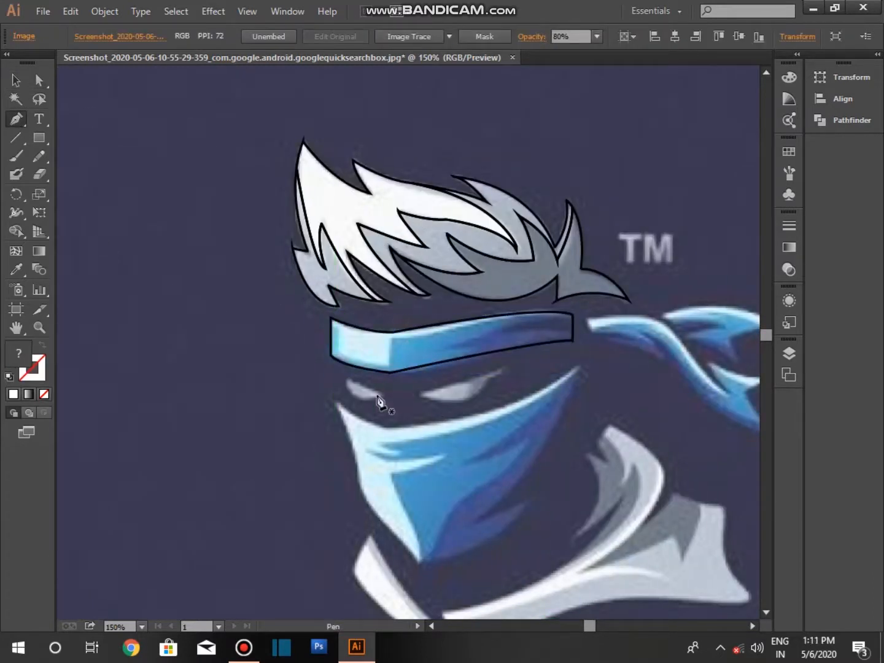
Step: Trace a closed Pen path around the blue face mask, including its notched lower edge, and give it a black stroke
{"action": "scroll", "coordinate": [377, 442], "scroll_direction": "down", "scroll_amount": 3}
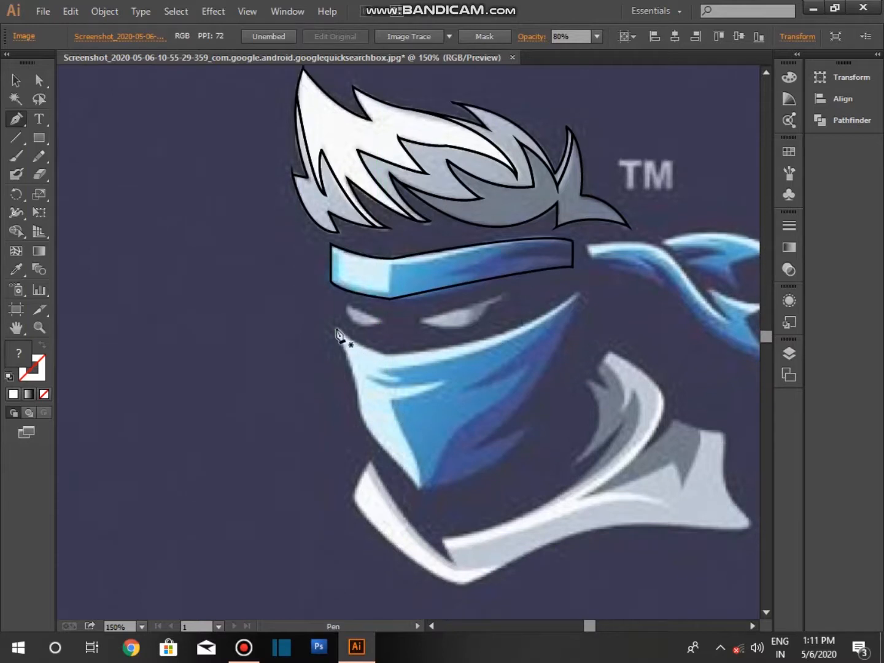
{"action": "left_click", "coordinate": [334, 327]}
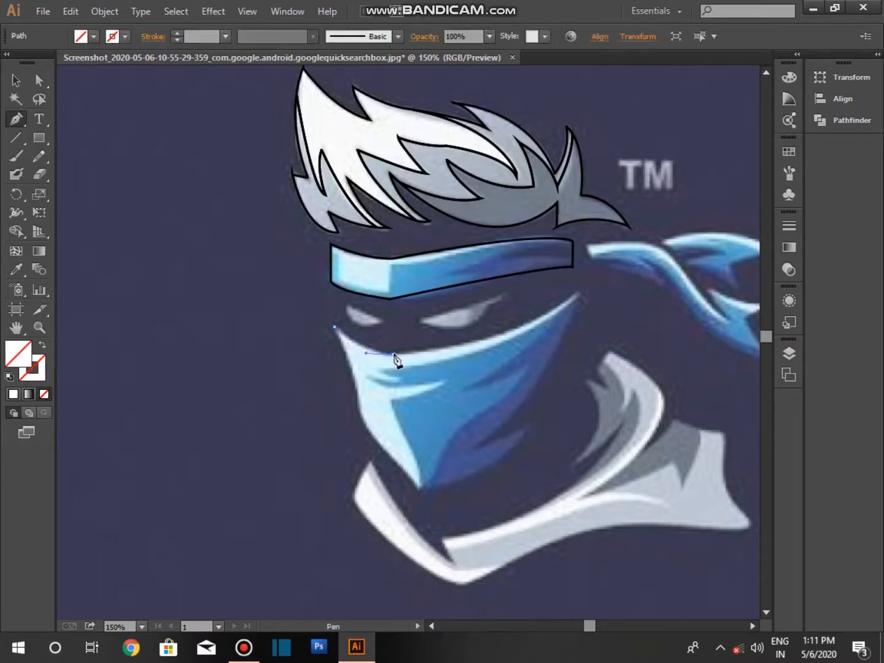
{"action": "left_click", "coordinate": [394, 355]}
{"action": "left_click_drag", "start_coordinate": [579, 289], "coordinate": [619, 284]}
{"action": "left_click_drag", "start_coordinate": [472, 447], "coordinate": [546, 418]}
{"action": "left_click_drag", "start_coordinate": [420, 488], "coordinate": [360, 485]}
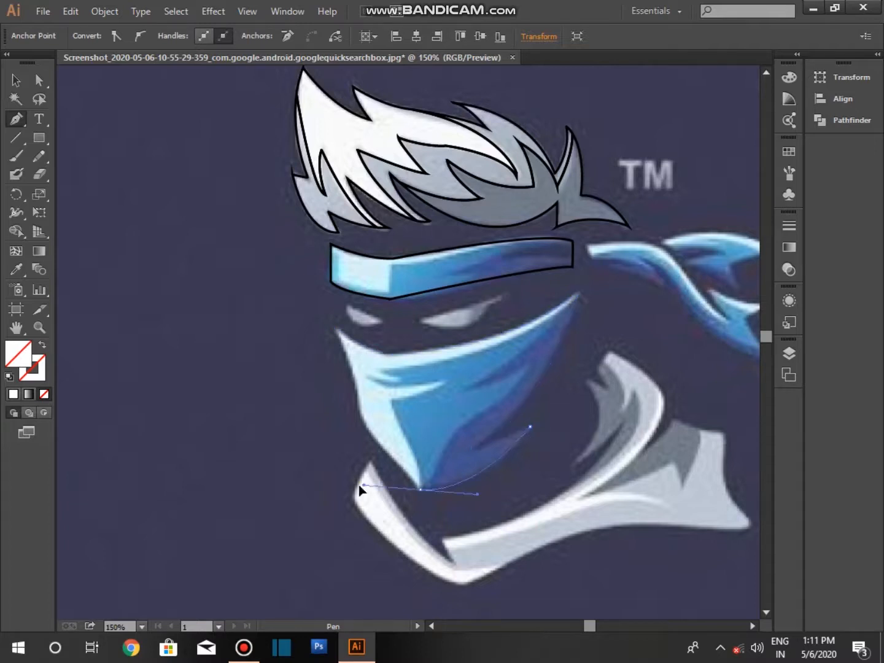
{"action": "left_click", "coordinate": [368, 433]}
{"action": "left_click_drag", "start_coordinate": [357, 390], "coordinate": [365, 375]}
{"action": "left_click", "coordinate": [335, 326]}
{"action": "key", "text": "v"}
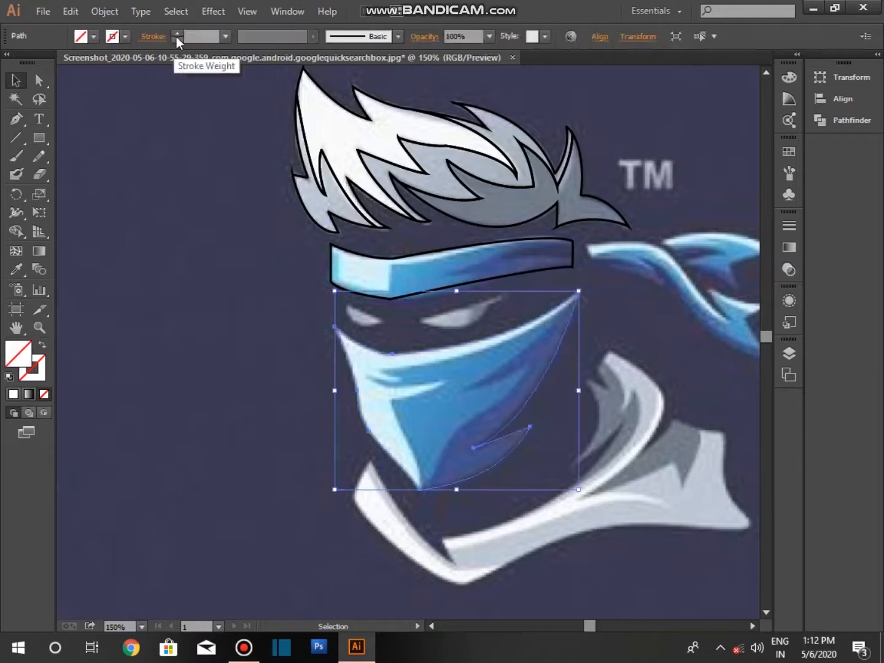
{"action": "left_click", "coordinate": [181, 70]}
Step: Trace the inner edge of the mask's light blue highlight with the Pen tool, from the back tip through the folds to the chin
{"action": "left_click", "coordinate": [753, 626]}
{"action": "left_click", "coordinate": [753, 626]}
{"action": "key", "text": "p"}
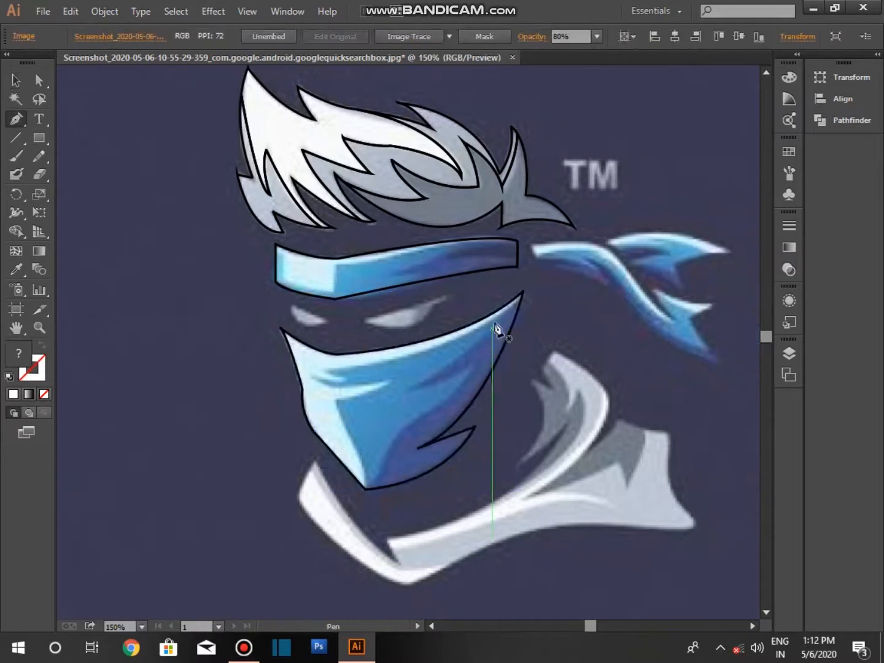
{"action": "left_click", "coordinate": [141, 626]}
{"action": "left_click", "coordinate": [123, 451]}
{"action": "left_click", "coordinate": [570, 279]}
{"action": "left_click_drag", "start_coordinate": [295, 379], "coordinate": [353, 402]}
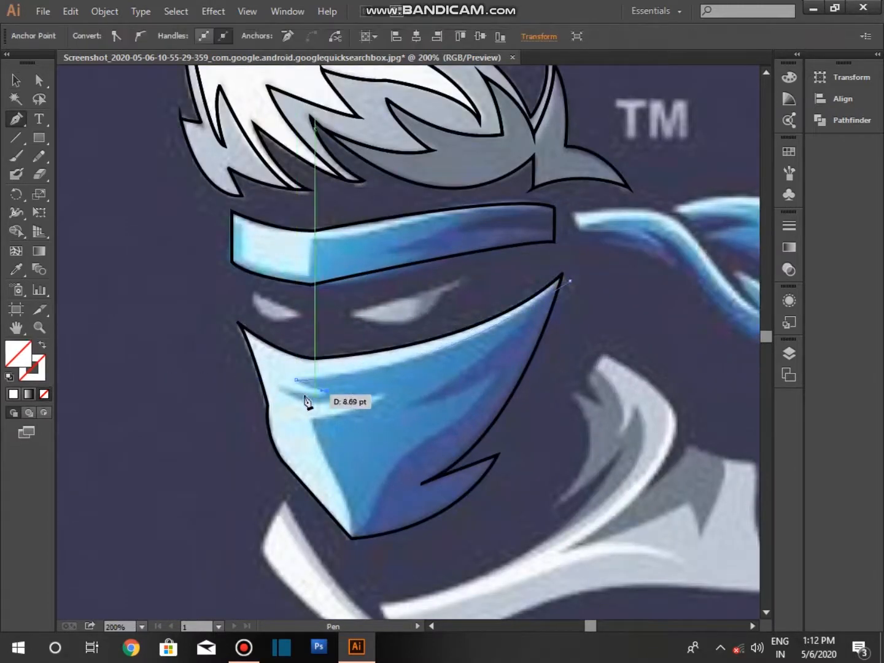
{"action": "left_click_drag", "start_coordinate": [279, 387], "coordinate": [379, 397]}
{"action": "left_click", "coordinate": [379, 396]}
{"action": "left_click", "coordinate": [312, 418]}
{"action": "left_click", "coordinate": [338, 483]}
{"action": "left_click_drag", "start_coordinate": [350, 534], "coordinate": [342, 547]}
{"action": "left_click", "coordinate": [349, 535]}
Step: Close the mask highlight path with a loose loop around the outside of the mask and give it a black stroke
{"action": "left_click", "coordinate": [363, 568]}
{"action": "left_click", "coordinate": [485, 543]}
{"action": "left_click", "coordinate": [538, 442]}
{"action": "left_click", "coordinate": [554, 345]}
{"action": "left_click", "coordinate": [571, 281]}
{"action": "key", "text": "v"}
{"action": "left_click", "coordinate": [177, 33]}
{"action": "left_click", "coordinate": [215, 307]}
Step: Cut the mask along the highlight edge with Shape Builder and remove the surplus area outside the mask
{"action": "left_click", "coordinate": [307, 357]}
{"action": "left_click", "coordinate": [312, 387], "text": "shift"}
{"action": "left_click", "coordinate": [16, 232]}
{"action": "left_click", "coordinate": [504, 491], "text": "alt"}
{"action": "left_click", "coordinate": [16, 80]}
{"action": "left_click", "coordinate": [502, 354]}
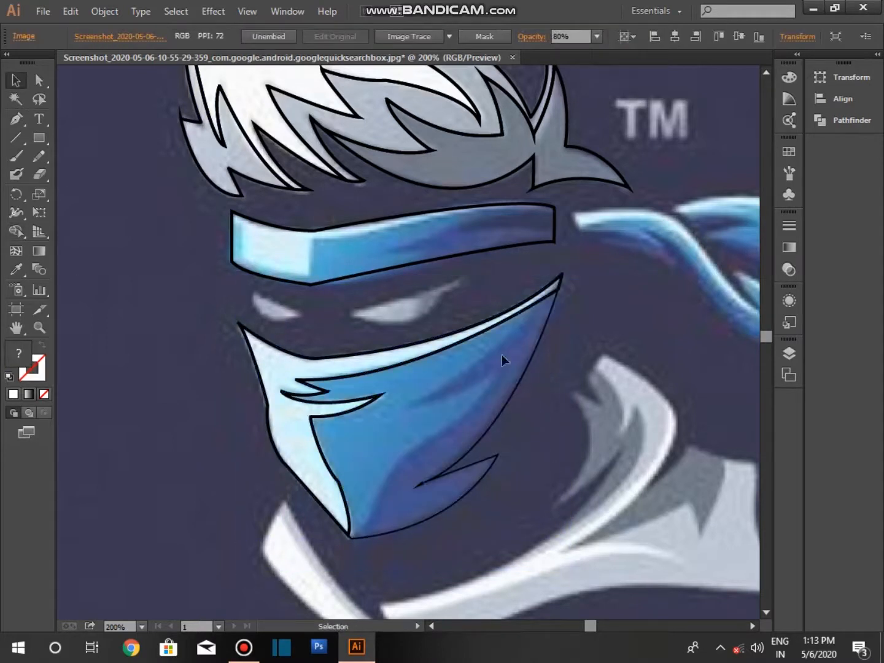
Step: Trace the mask's dark blue shadow edge from the back tip to the chin and close the path outside the mask
{"action": "left_click", "coordinate": [561, 287]}
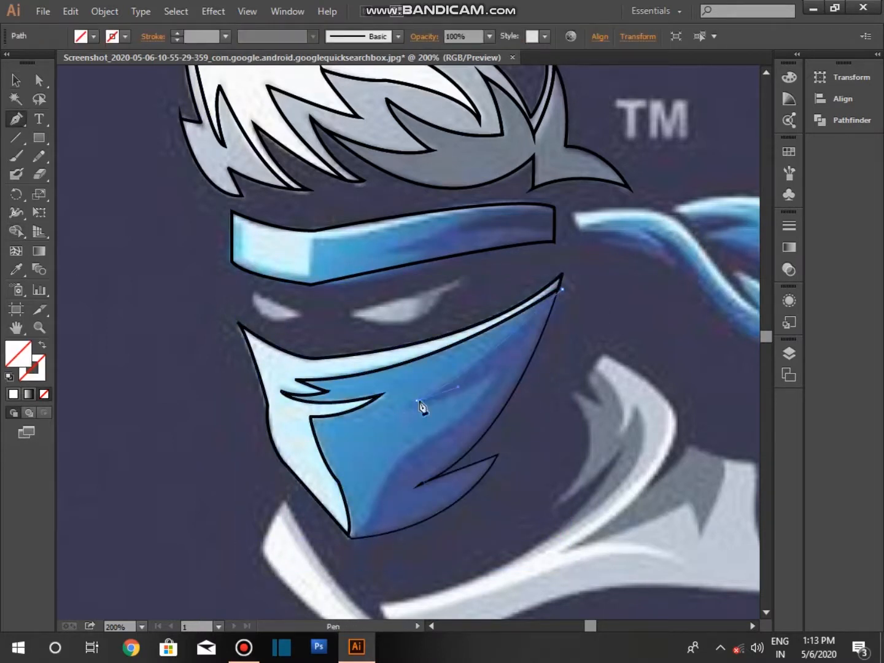
{"action": "left_click_drag", "start_coordinate": [416, 401], "coordinate": [529, 354]}
{"action": "left_click_drag", "start_coordinate": [350, 536], "coordinate": [342, 544]}
{"action": "left_click_drag", "start_coordinate": [562, 290], "coordinate": [567, 297]}
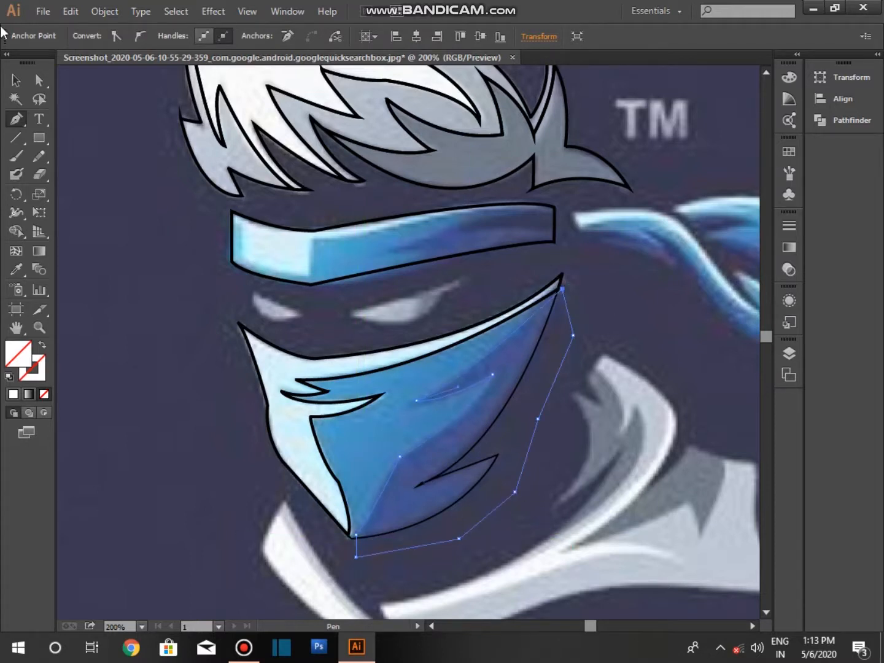
Step: Cut the mask along the dark shadow path with Shape Builder and remove the surplus area outside the mask
{"action": "key", "text": "v"}
{"action": "left_click", "coordinate": [427, 393]}
{"action": "left_click", "coordinate": [432, 396]}
{"action": "left_click", "coordinate": [396, 367], "text": "shift"}
{"action": "key", "text": "shift+m"}
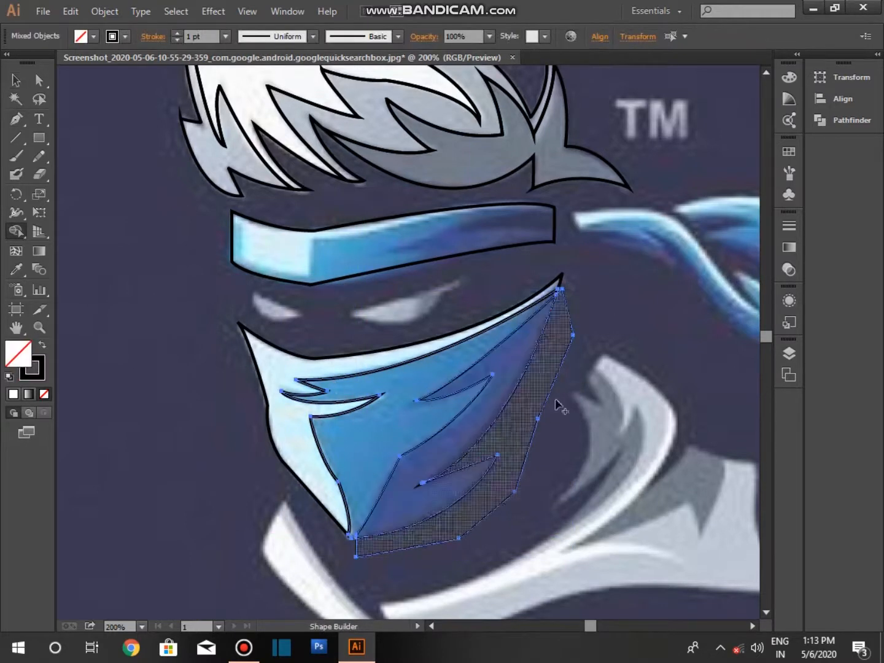
{"action": "left_click", "coordinate": [537, 402], "text": "alt"}
{"action": "key", "text": "v"}
{"action": "left_click", "coordinate": [388, 411]}
Step: Trace the edge of the headband's bright front panel and continue the path along the band's upper edge to its back end
{"action": "scroll", "coordinate": [388, 412], "scroll_direction": "down", "scroll_amount": 3}
{"action": "left_click", "coordinate": [242, 132]}
{"action": "key", "text": "ctrl+z"}
{"action": "key", "text": "ctrl+plus"}
{"action": "left_click", "coordinate": [765, 74]}
{"action": "scroll", "coordinate": [113, 220], "scroll_direction": "left", "scroll_amount": 1}
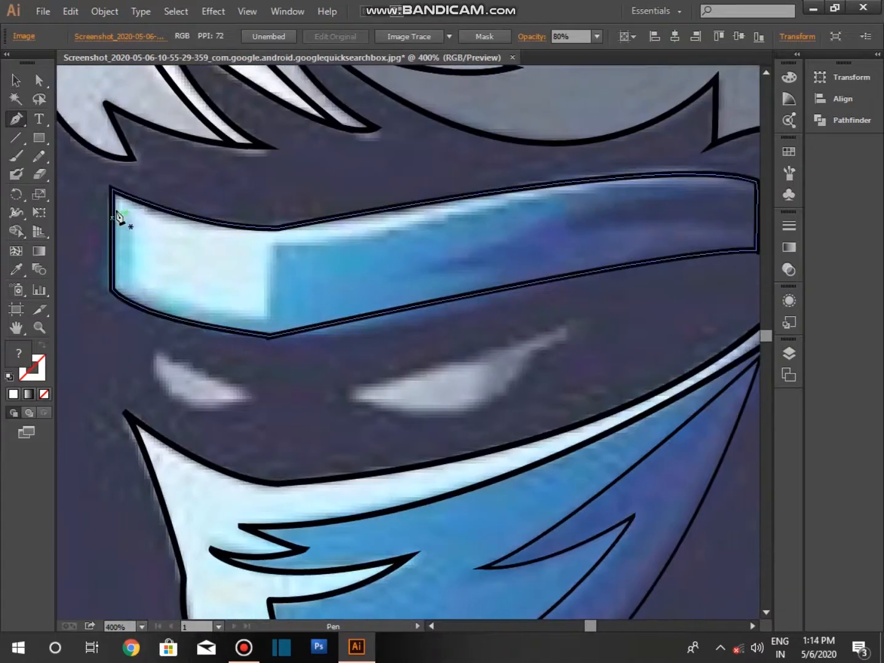
{"action": "left_click", "coordinate": [113, 208]}
{"action": "left_click", "coordinate": [134, 215]}
{"action": "left_click", "coordinate": [134, 279]}
{"action": "left_click_drag", "start_coordinate": [260, 317], "coordinate": [268, 314]}
{"action": "left_click", "coordinate": [272, 242]}
{"action": "mouse_move", "coordinate": [748, 179]}
{"action": "left_mouse_down"}
{"action": "mouse_move", "coordinate": [487, 206]}
{"action": "mouse_move", "coordinate": [758, 191]}
{"action": "left_mouse_up"}
Step: Close the headband highlight path with a loose loop above and in front of the headband
{"action": "left_click", "coordinate": [663, 167]}
{"action": "left_click", "coordinate": [345, 171]}
{"action": "left_click", "coordinate": [240, 182]}
{"action": "left_click", "coordinate": [431, 626]}
{"action": "left_click", "coordinate": [176, 174]}
{"action": "left_click", "coordinate": [130, 174]}
{"action": "left_click", "coordinate": [95, 182]}
{"action": "left_click", "coordinate": [129, 207]}
Step: Cut the headband along the highlight path with Shape Builder, remove the surplus area outside it and give the pieces a black stroke
{"action": "left_click", "coordinate": [132, 251], "text": "shift"}
{"action": "key", "text": "shift+m"}
{"action": "left_click", "coordinate": [227, 205]}
{"action": "key", "text": "ctrl+z"}
{"action": "left_click", "coordinate": [252, 180], "text": "alt"}
{"action": "key", "text": "v"}
{"action": "left_click", "coordinate": [147, 203]}
{"action": "double_click", "coordinate": [175, 34]}
{"action": "left_click", "coordinate": [460, 304]}
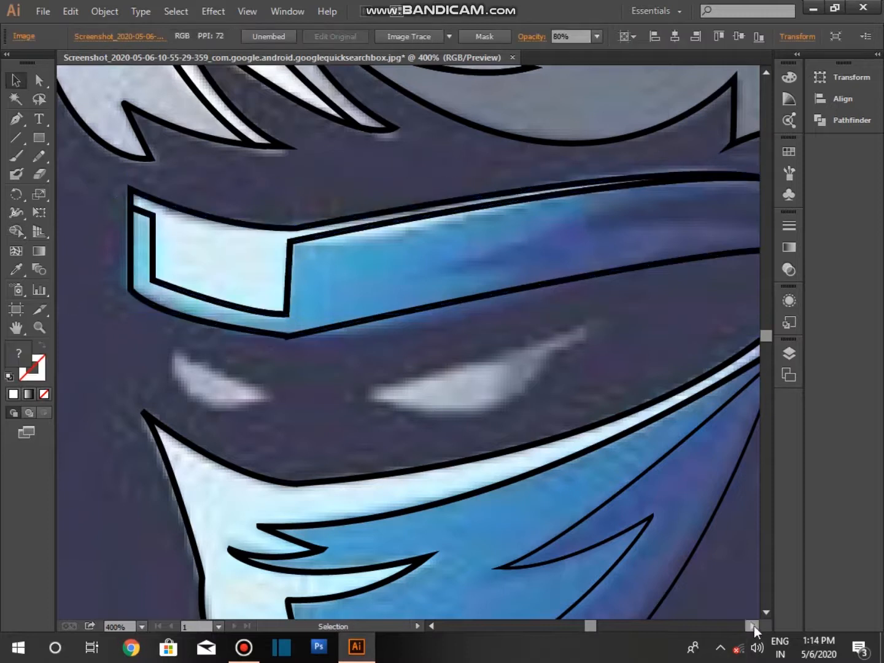
{"action": "left_click", "coordinate": [753, 625]}
{"action": "left_click", "coordinate": [244, 648]}
{"action": "left_click", "coordinate": [439, 14]}
{"action": "left_click", "coordinate": [433, 626]}
{"action": "key", "text": "p"}
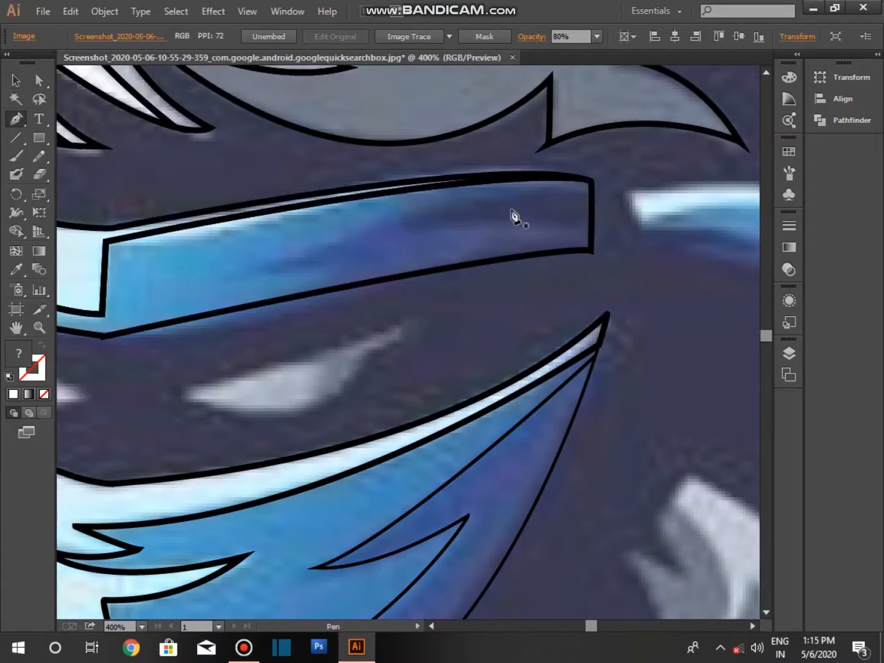
{"action": "key", "text": "v"}
{"action": "left_click", "coordinate": [140, 626]}
{"action": "left_click", "coordinate": [123, 451]}
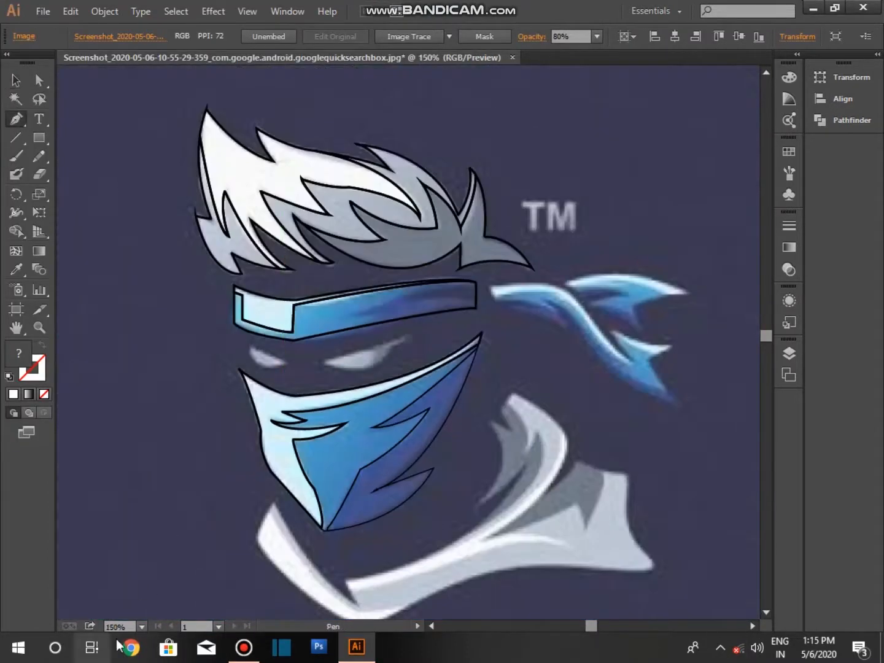
Step: Trace both eye shapes as closed outlines, including the pointed outer corner of the larger eye
{"action": "key", "text": "ctrl+plus"}
{"action": "key", "text": "ctrl+plus"}
{"action": "left_click", "coordinate": [433, 625]}
{"action": "left_click", "coordinate": [224, 344]}
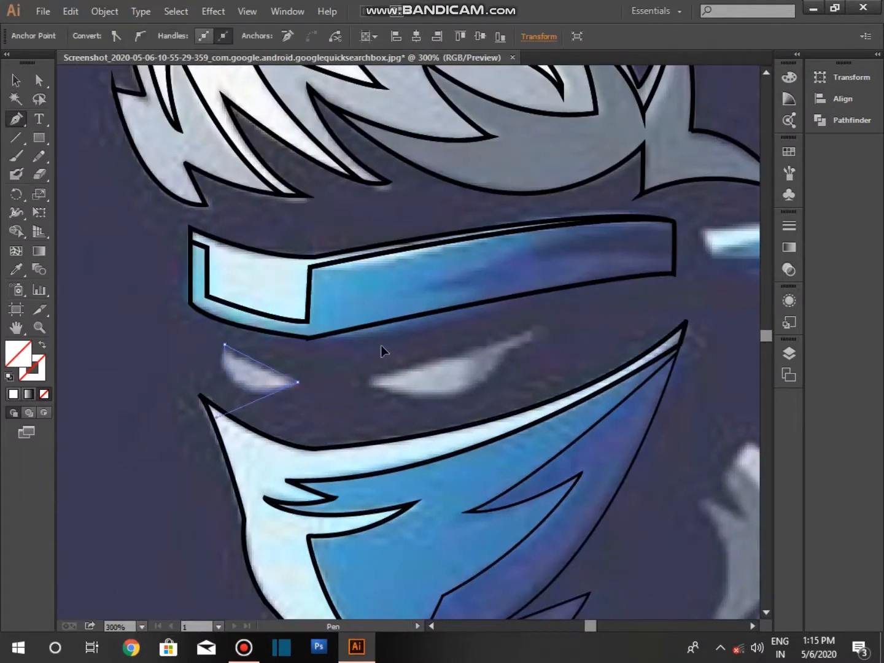
{"action": "left_click", "coordinate": [370, 381]}
{"action": "left_click_drag", "start_coordinate": [532, 329], "coordinate": [571, 314]}
{"action": "left_click", "coordinate": [532, 328], "text": "alt"}
{"action": "left_click", "coordinate": [502, 353]}
{"action": "left_click_drag", "start_coordinate": [370, 381], "coordinate": [257, 339]}
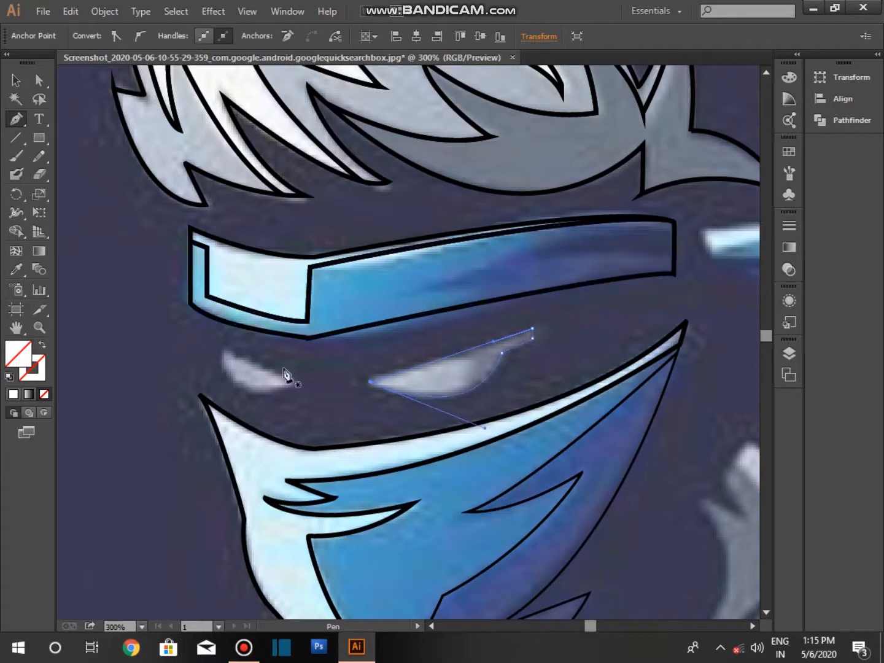
Step: Give both eye outlines a black stroke
{"action": "left_click", "coordinate": [16, 79]}
{"action": "left_click", "coordinate": [264, 363], "text": "shift"}
{"action": "left_click", "coordinate": [273, 369]}
{"action": "key", "text": "ctrl+z"}
{"action": "double_click", "coordinate": [178, 33]}
{"action": "left_click", "coordinate": [172, 393]}
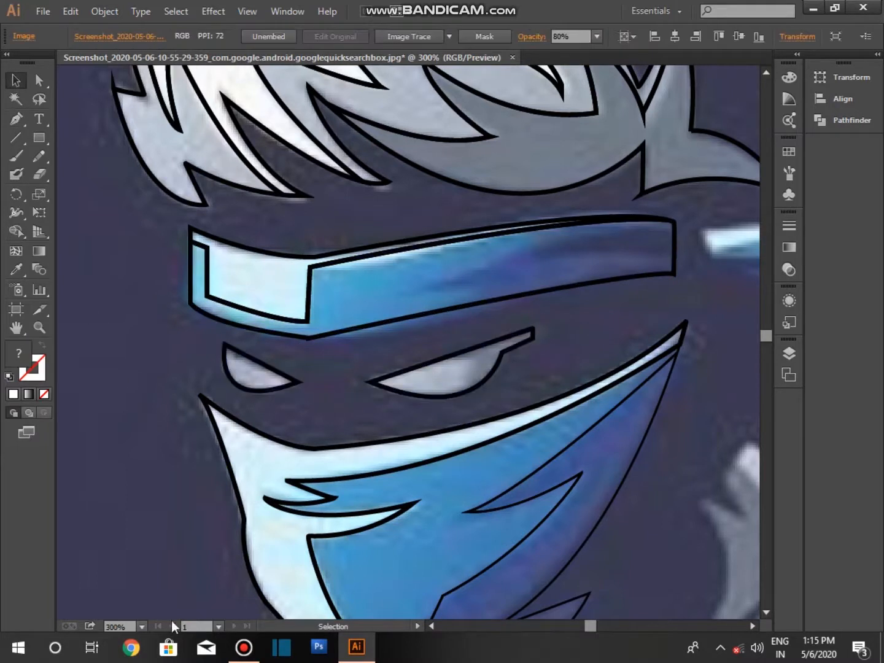
Step: Trace the underside of the lower headband tail from the knot end along the fold towards the tip
{"action": "key", "text": "ctrl+minus"}
{"action": "key", "text": "ctrl+minus"}
{"action": "left_click", "coordinate": [753, 626]}
{"action": "key", "text": "p"}
{"action": "key", "text": "ctrl+plus"}
{"action": "left_click", "coordinate": [406, 269]}
{"action": "left_click_drag", "start_coordinate": [415, 286], "coordinate": [429, 301]}
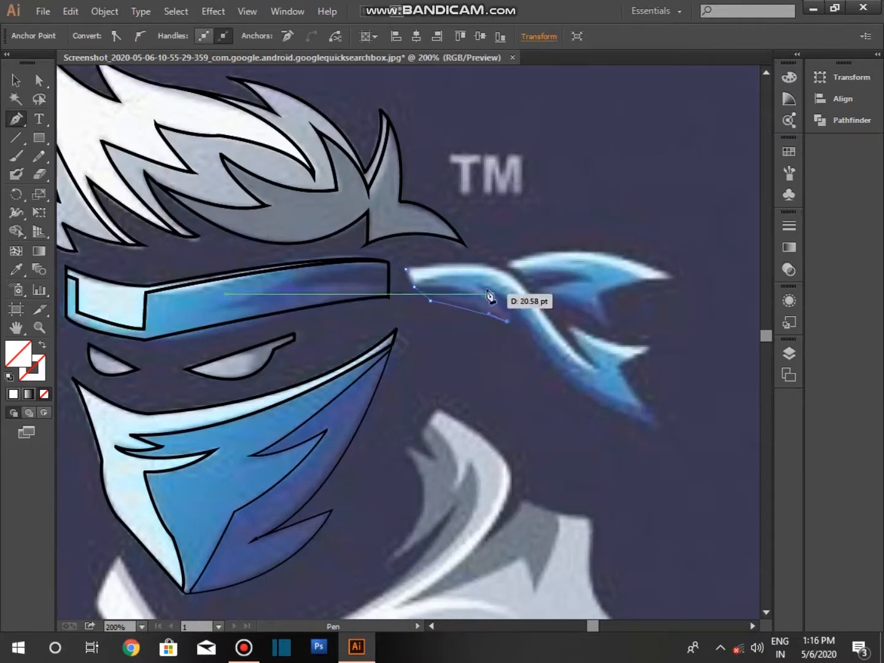
{"action": "left_click_drag", "start_coordinate": [541, 364], "coordinate": [560, 408]}
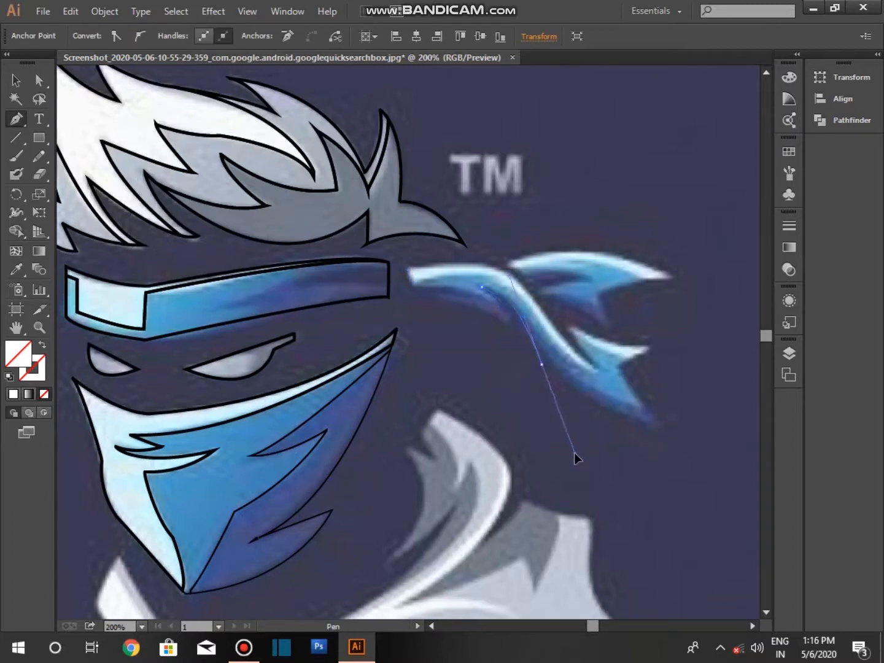
{"action": "left_click_drag", "start_coordinate": [717, 438], "coordinate": [725, 441]}
Step: Trace the lower tail's forked tip and upper edge back to the knot, close the outline and give it a black stroke
{"action": "left_click", "coordinate": [654, 425]}
{"action": "left_click", "coordinate": [622, 367]}
{"action": "left_click", "coordinate": [655, 347]}
{"action": "left_click_drag", "start_coordinate": [570, 329], "coordinate": [443, 187]}
{"action": "left_click", "coordinate": [593, 364]}
{"action": "key", "text": "ctrl+z"}
{"action": "left_click_drag", "start_coordinate": [540, 307], "coordinate": [444, 268]}
{"action": "left_click", "coordinate": [15, 81]}
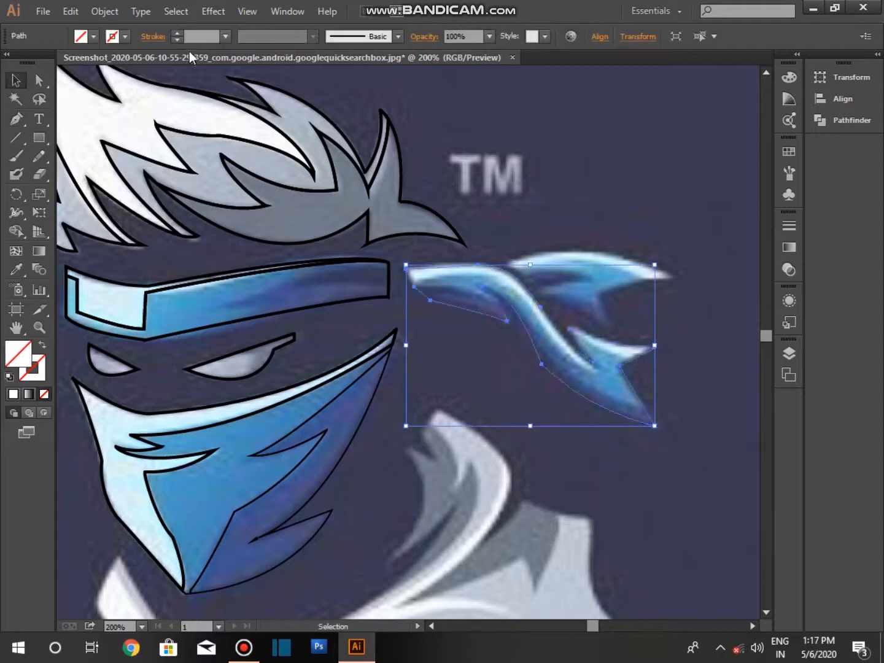
{"action": "left_click", "coordinate": [579, 437]}
Step: Trace the upper headband tail with its pointed tips as a closed outline and give it a black stroke
{"action": "left_click", "coordinate": [15, 123]}
{"action": "left_click", "coordinate": [509, 264]}
{"action": "left_click_drag", "start_coordinate": [669, 277], "coordinate": [735, 310]}
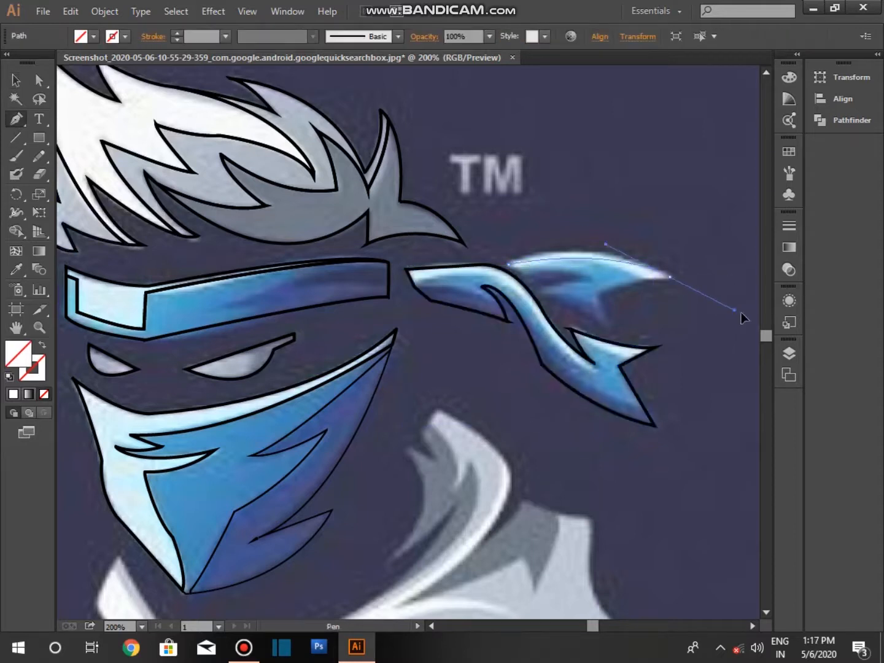
{"action": "left_click_drag", "start_coordinate": [671, 280], "coordinate": [671, 280]}
{"action": "left_click_drag", "start_coordinate": [599, 294], "coordinate": [610, 336]}
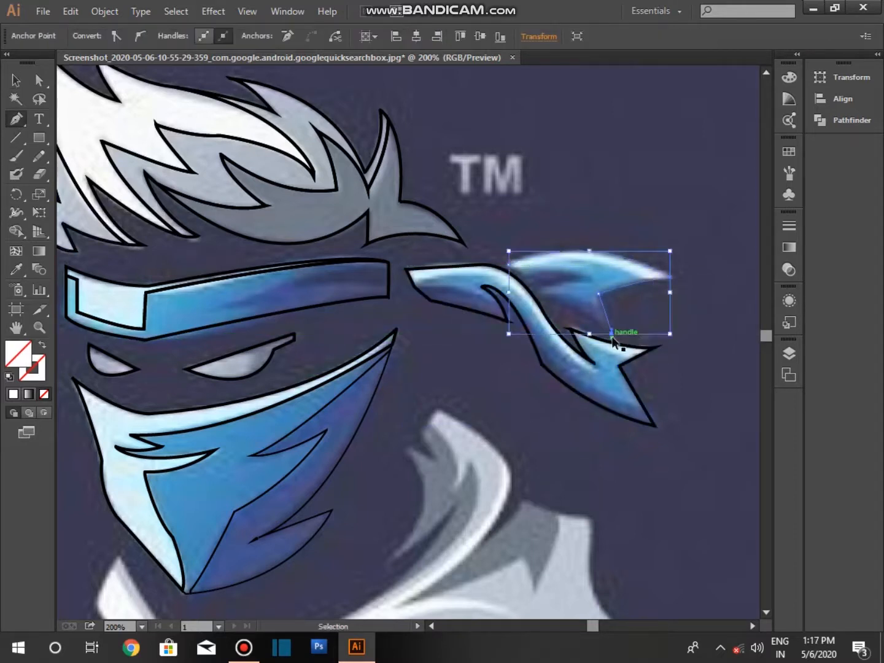
{"action": "left_click_drag", "start_coordinate": [551, 295], "coordinate": [473, 263]}
{"action": "key", "text": "v"}
{"action": "left_click", "coordinate": [419, 522]}
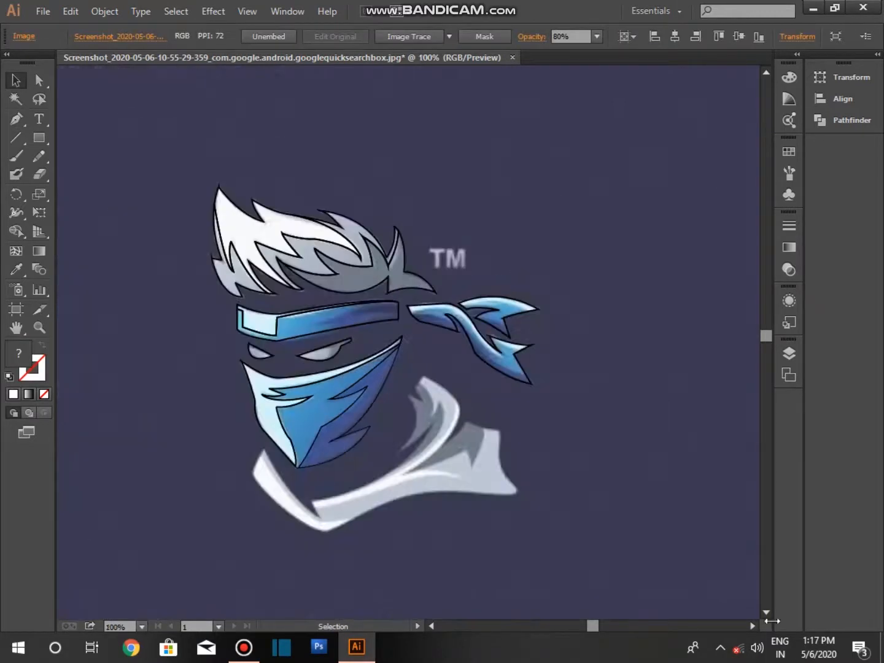
Step: Trace the collar's inner edge from the front tip down to the fold and along the neck to the back fold
{"action": "scroll", "coordinate": [772, 622], "scroll_direction": "down", "scroll_amount": 1}
{"action": "key", "text": "ctrl+plus"}
{"action": "key", "text": "p"}
{"action": "left_click", "coordinate": [189, 418]}
{"action": "left_click_drag", "start_coordinate": [273, 521], "coordinate": [302, 527]}
{"action": "left_click", "coordinate": [273, 520]}
{"action": "left_click", "coordinate": [443, 382]}
{"action": "left_click_drag", "start_coordinate": [394, 424], "coordinate": [379, 428]}
{"action": "left_click", "coordinate": [393, 424]}
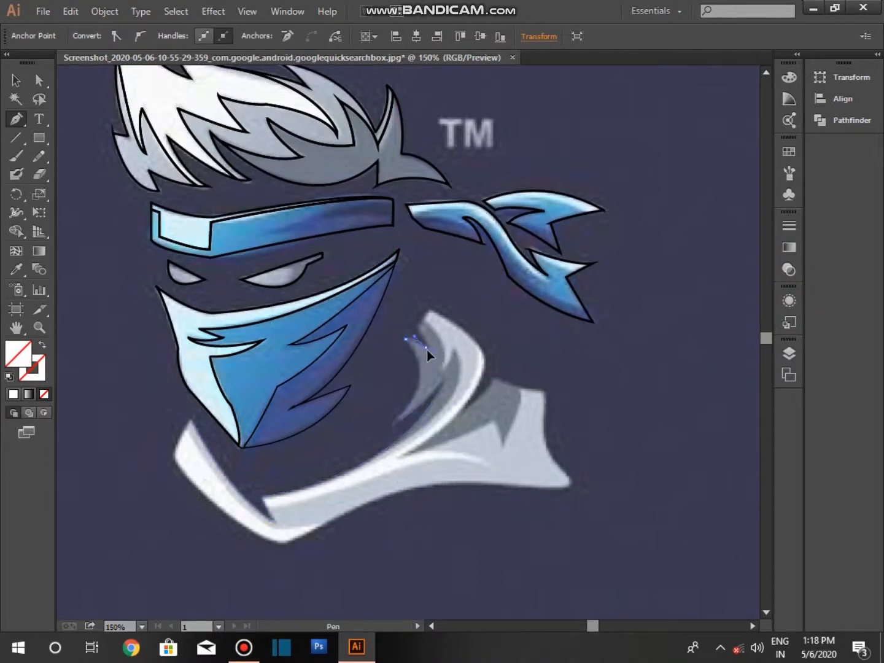
Step: Continue the collar outline around the raised back fold and across to the upper shoulder corner
{"action": "left_click", "coordinate": [431, 309]}
{"action": "left_click_drag", "start_coordinate": [466, 405], "coordinate": [460, 406]}
{"action": "left_click_drag", "start_coordinate": [543, 390], "coordinate": [570, 390]}
{"action": "left_click", "coordinate": [571, 476]}
{"action": "left_click_drag", "start_coordinate": [602, 505], "coordinate": [604, 497]}
{"action": "key", "text": "ctrl+z"}
{"action": "key", "text": "ctrl+z"}
{"action": "left_click_drag", "start_coordinate": [545, 390], "coordinate": [563, 392]}
{"action": "left_click", "coordinate": [544, 391]}
Step: Trace the shoulder edge and the collar's underside back to the front tip, close the outline and give it a black stroke
{"action": "left_click_drag", "start_coordinate": [544, 437], "coordinate": [589, 485]}
{"action": "left_click", "coordinate": [553, 486]}
{"action": "mouse_move", "coordinate": [286, 544]}
{"action": "left_mouse_down"}
{"action": "mouse_move", "coordinate": [234, 588]}
{"action": "mouse_move", "coordinate": [89, 406]}
{"action": "mouse_move", "coordinate": [286, 256]}
{"action": "left_mouse_up"}
{"action": "left_click_drag", "start_coordinate": [174, 169], "coordinate": [172, 160]}
{"action": "left_click_drag", "start_coordinate": [138, 112], "coordinate": [173, 164]}
{"action": "left_click", "coordinate": [189, 130]}
{"action": "key", "text": "v"}
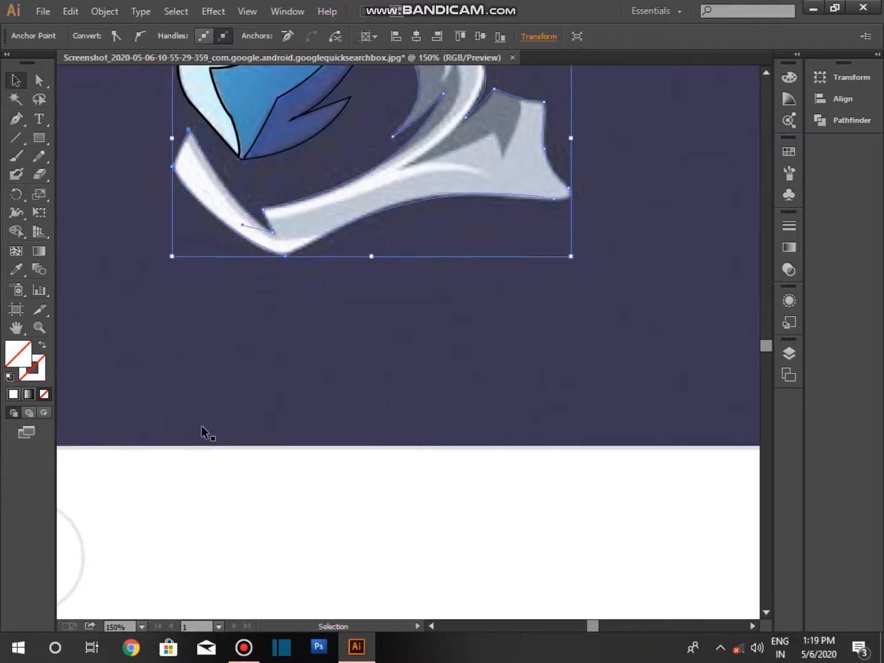
{"action": "scroll", "coordinate": [205, 432], "scroll_direction": "up", "scroll_amount": 4}
{"action": "left_click", "coordinate": [414, 559]}
{"action": "scroll", "coordinate": [414, 558], "scroll_direction": "up", "scroll_amount": 1}
Step: Trace the dark shadow edge inside the collar's raised fold and close the path outside the collar
{"action": "key", "text": "p"}
{"action": "left_click", "coordinate": [414, 264]}
{"action": "left_click_drag", "start_coordinate": [446, 306], "coordinate": [455, 305]}
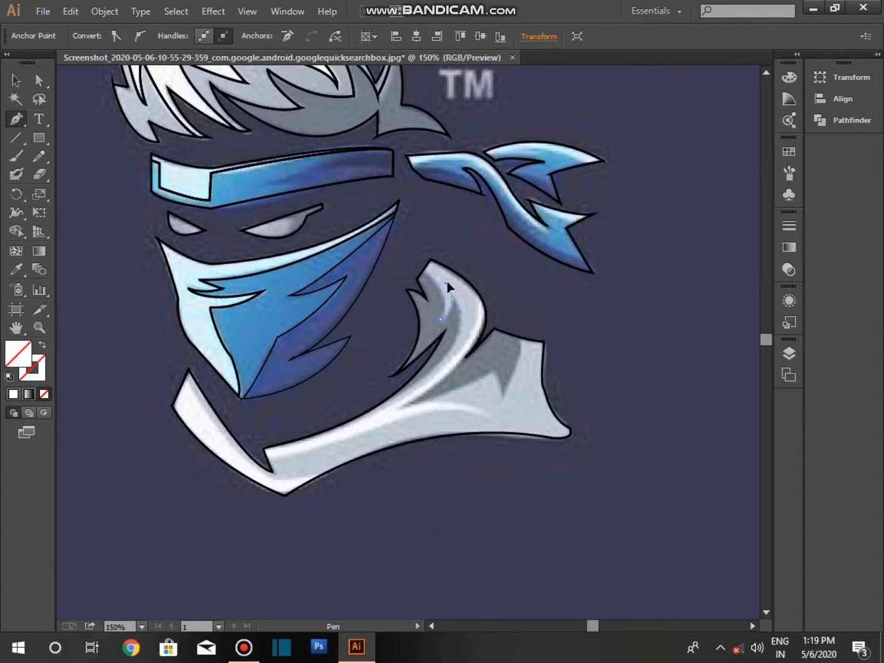
{"action": "left_click_drag", "start_coordinate": [393, 394], "coordinate": [304, 441]}
{"action": "left_click", "coordinate": [394, 394]}
{"action": "left_click", "coordinate": [360, 373]}
{"action": "left_click", "coordinate": [382, 291]}
{"action": "left_click", "coordinate": [415, 267]}
Step: Trace the dark shadow area on the shoulder as a closed path extending above the collar's edge
{"action": "left_click", "coordinate": [399, 407]}
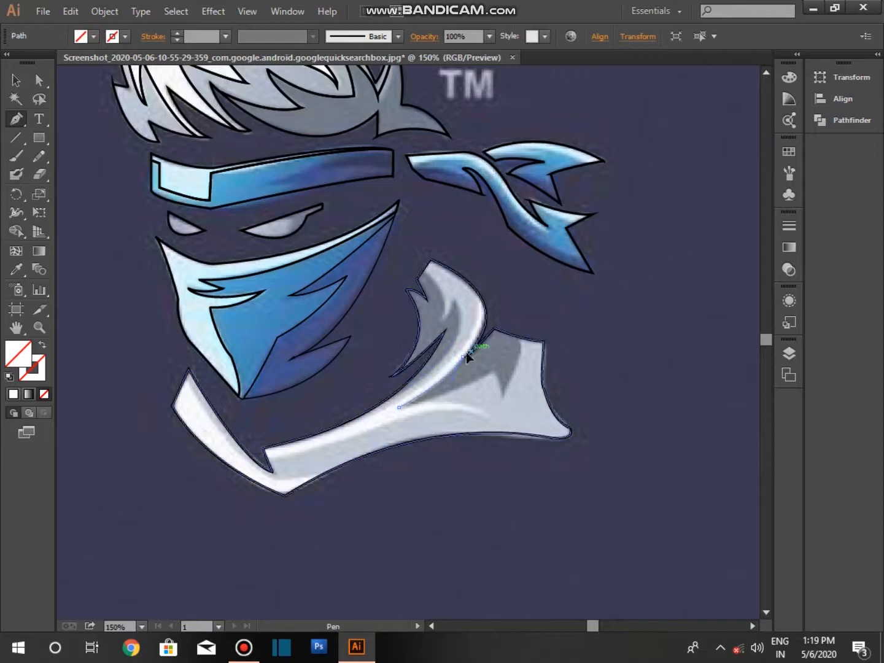
{"action": "left_click_drag", "start_coordinate": [470, 343], "coordinate": [473, 335]}
{"action": "left_click", "coordinate": [497, 307]}
{"action": "left_click", "coordinate": [529, 307]}
{"action": "left_click", "coordinate": [518, 337]}
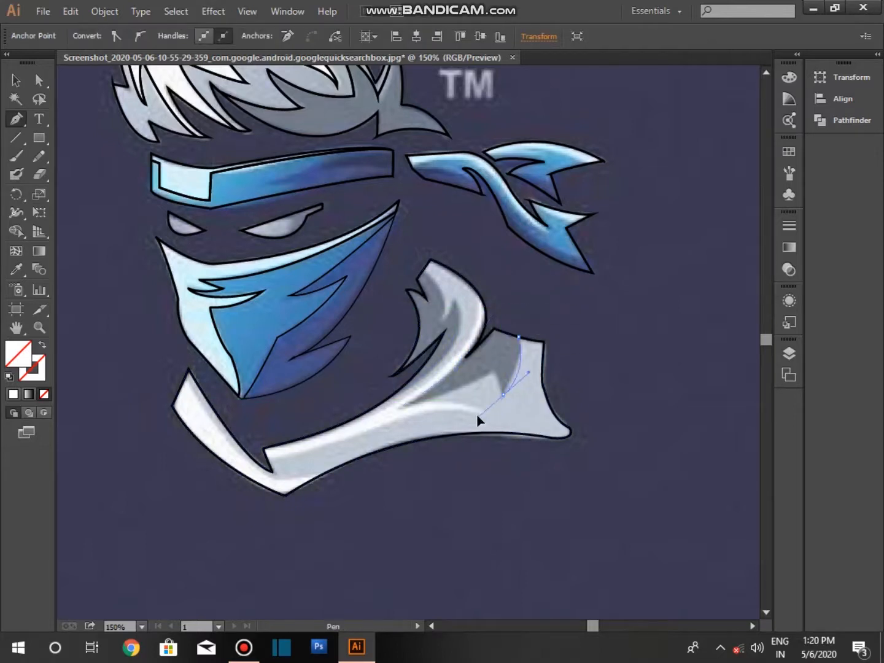
{"action": "left_click_drag", "start_coordinate": [423, 406], "coordinate": [428, 404]}
{"action": "key", "text": "v"}
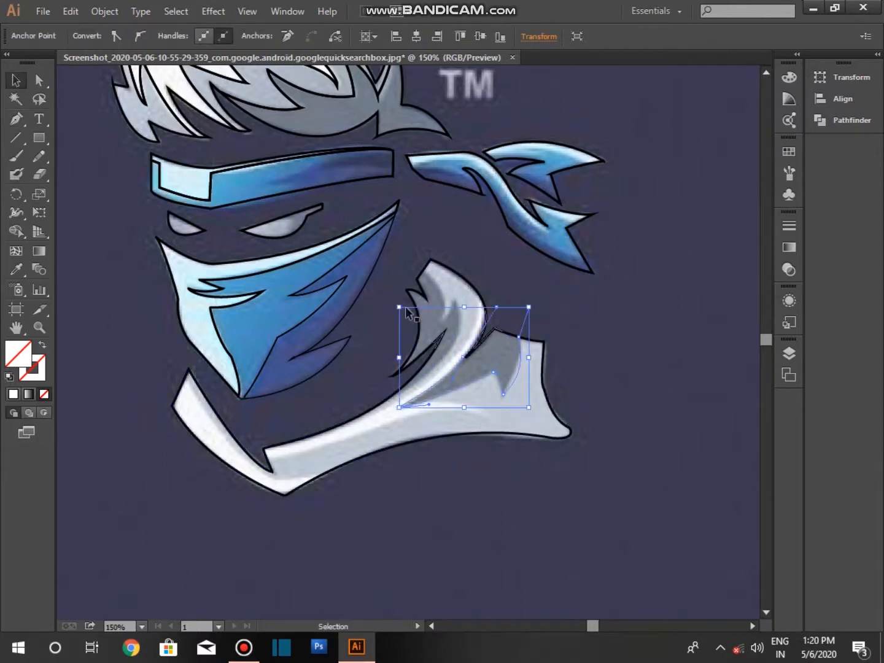
Step: Cut the collar along both shadow paths with Shape Builder and remove the surplus areas outside it
{"action": "left_click", "coordinate": [380, 299], "text": "shift"}
{"action": "left_click", "coordinate": [419, 318], "text": "shift"}
{"action": "key", "text": "shift+m"}
{"action": "left_click", "coordinate": [451, 329], "text": "alt"}
{"action": "left_click", "coordinate": [494, 367], "text": "alt"}
{"action": "left_click", "coordinate": [491, 323], "text": "alt"}
{"action": "left_click", "coordinate": [373, 353], "text": "alt"}
Step: Give the cut fold shadow and shoulder shadow pieces of the collar a black stroke
{"action": "key", "text": "v"}
{"action": "left_click", "coordinate": [569, 300]}
{"action": "left_click", "coordinate": [419, 318]}
{"action": "left_click", "coordinate": [178, 33]}
{"action": "left_click", "coordinate": [499, 314]}
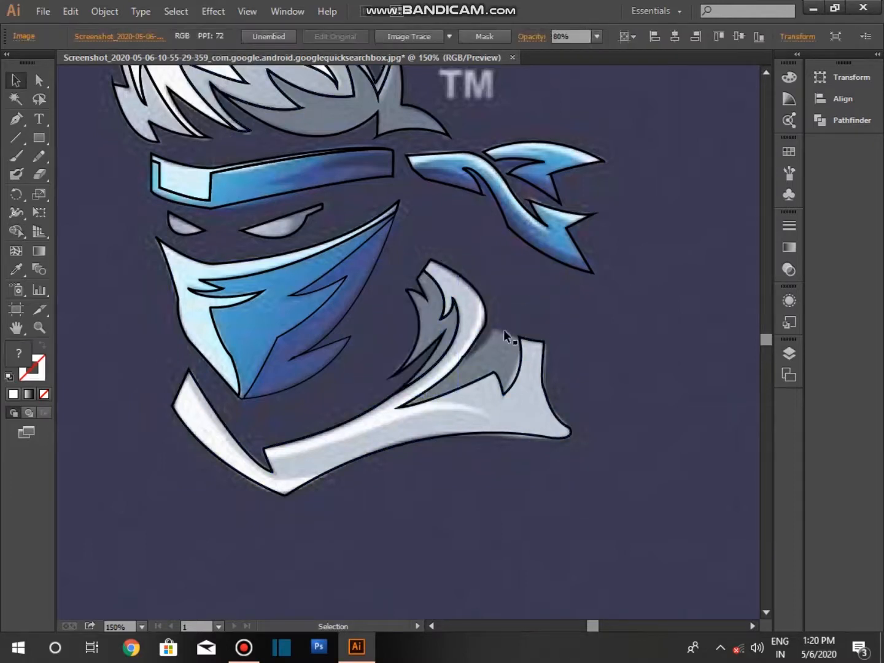
{"action": "left_click", "coordinate": [506, 333]}
{"action": "left_click", "coordinate": [178, 33]}
{"action": "left_click", "coordinate": [178, 33]}
{"action": "scroll", "coordinate": [637, 411], "scroll_direction": "down", "scroll_amount": 6}
{"action": "scroll", "coordinate": [636, 411], "scroll_direction": "up", "scroll_amount": 8}
{"action": "left_click", "coordinate": [650, 445]}
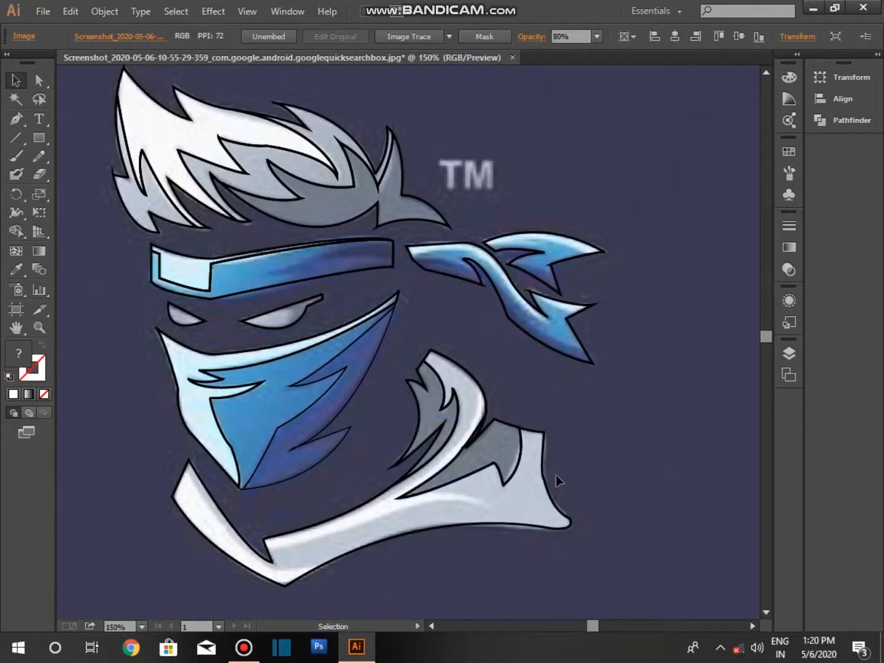
Step: Trace the dark pointed shadow at the back end of the headband as a closed shape and give it a black stroke
{"action": "left_click", "coordinate": [14, 121]}
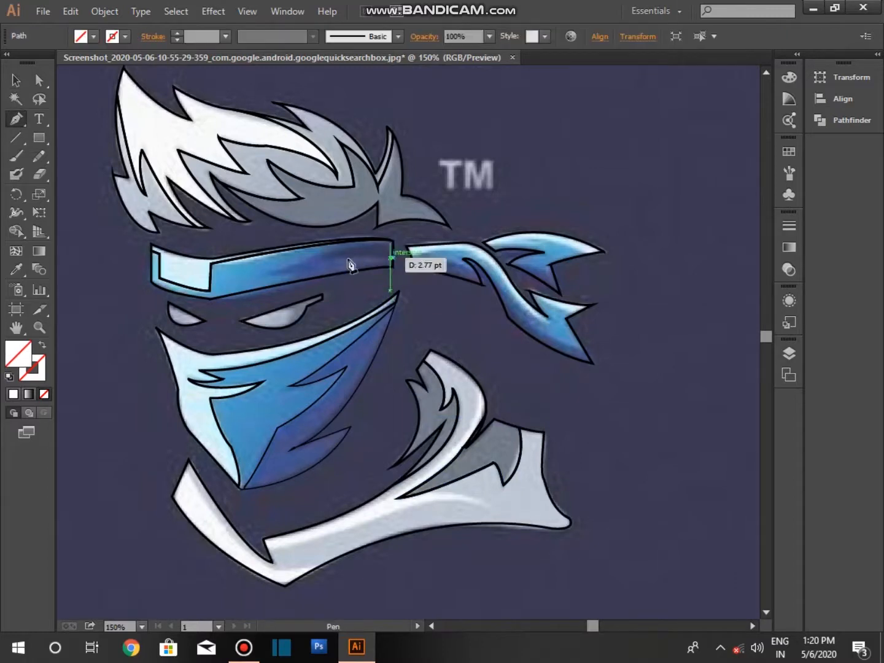
{"action": "left_click_drag", "start_coordinate": [394, 246], "coordinate": [431, 246]}
{"action": "left_click", "coordinate": [393, 246]}
{"action": "left_click", "coordinate": [393, 258]}
{"action": "key", "text": "v"}
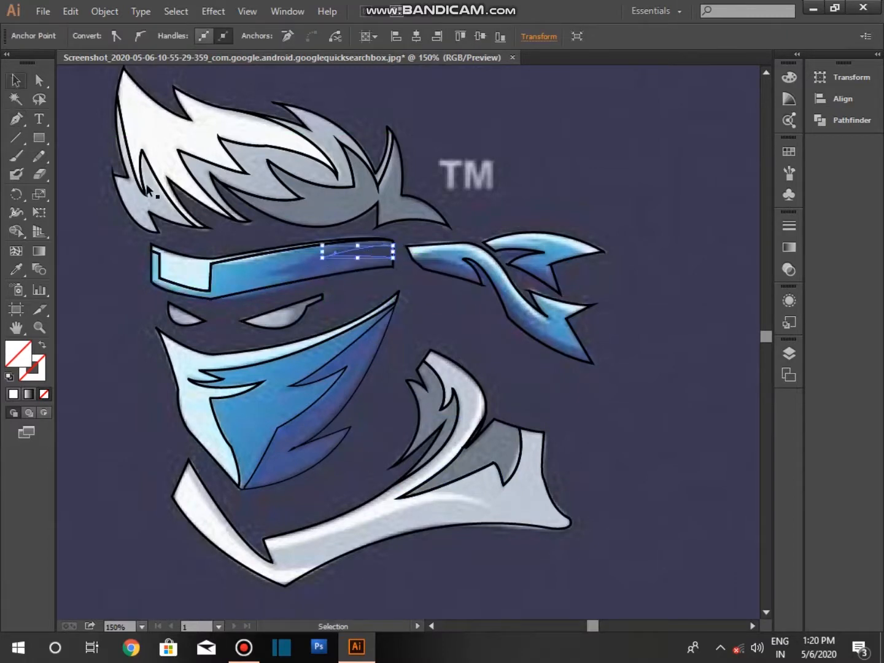
{"action": "left_click", "coordinate": [178, 33]}
{"action": "left_click", "coordinate": [739, 306]}
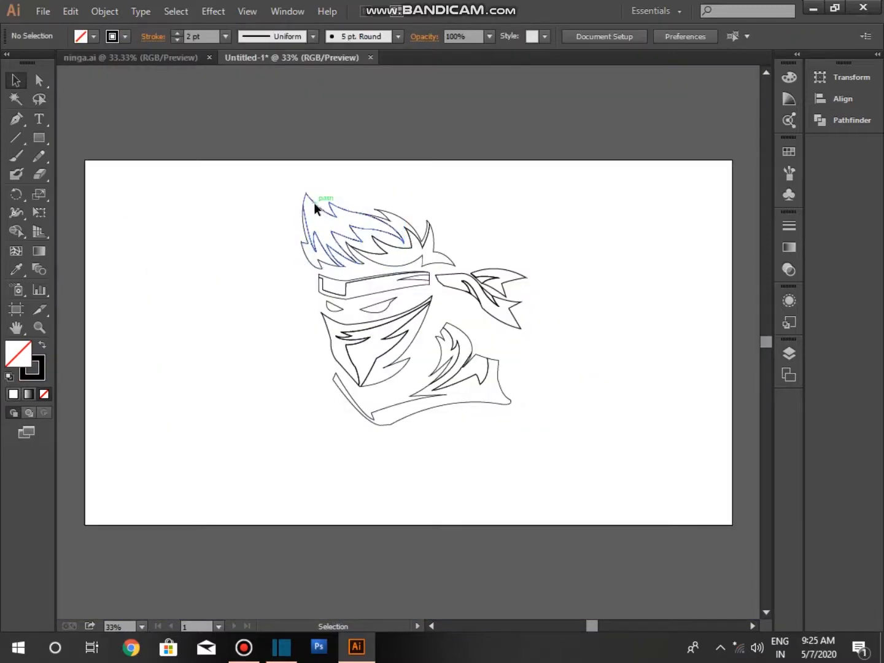
Step: Fill the large highlight shape of the hair with light grey
{"action": "left_click", "coordinate": [305, 194]}
{"action": "key", "text": "v"}
{"action": "left_click", "coordinate": [93, 36]}
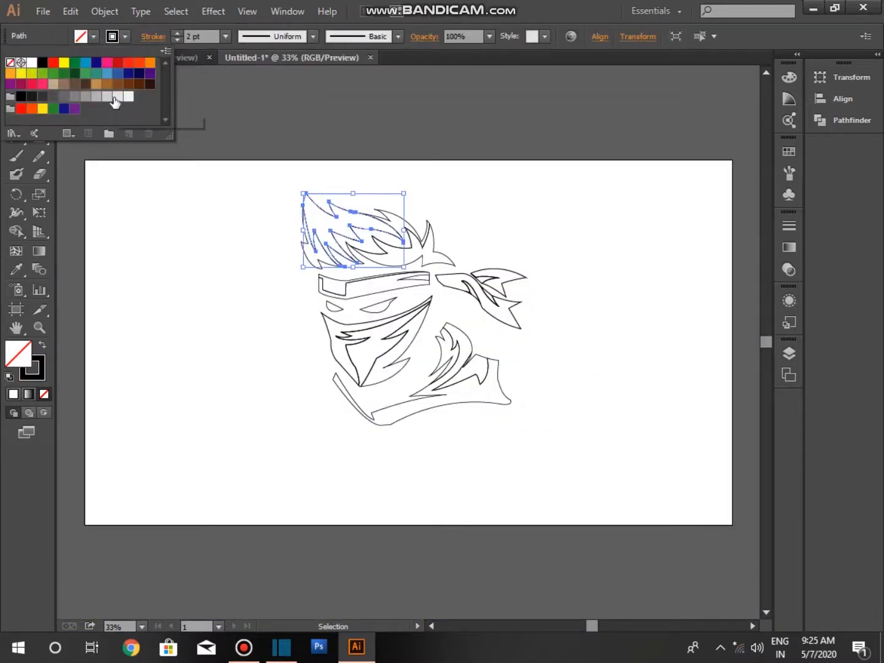
{"action": "left_click", "coordinate": [117, 97]}
{"action": "left_click", "coordinate": [269, 247]}
Step: Fill the mid-tone hair shapes with medium grey and the shadow locks at the back with a darker grey
{"action": "left_click", "coordinate": [306, 258]}
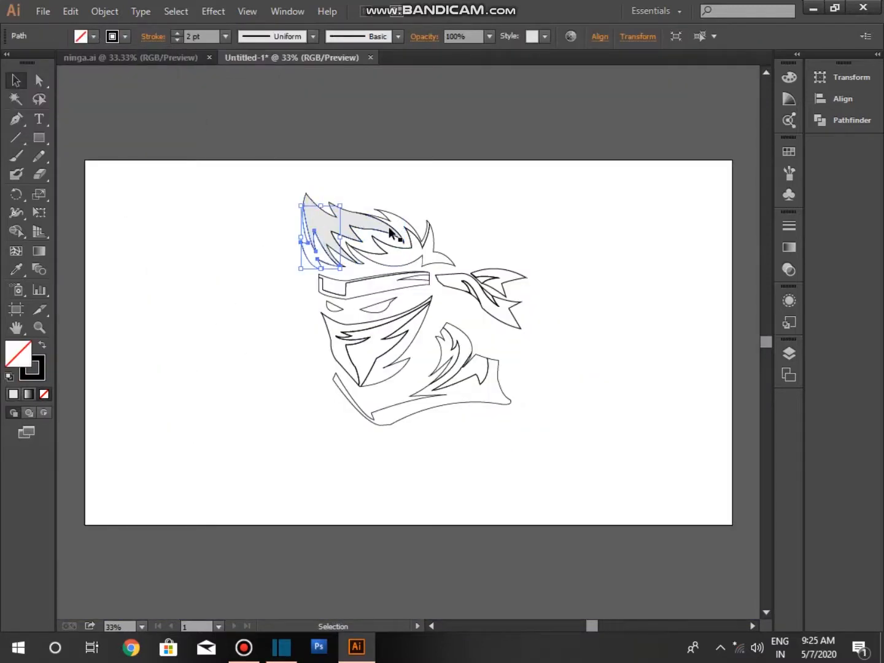
{"action": "left_click", "coordinate": [353, 240], "text": "shift"}
{"action": "left_click", "coordinate": [93, 37]}
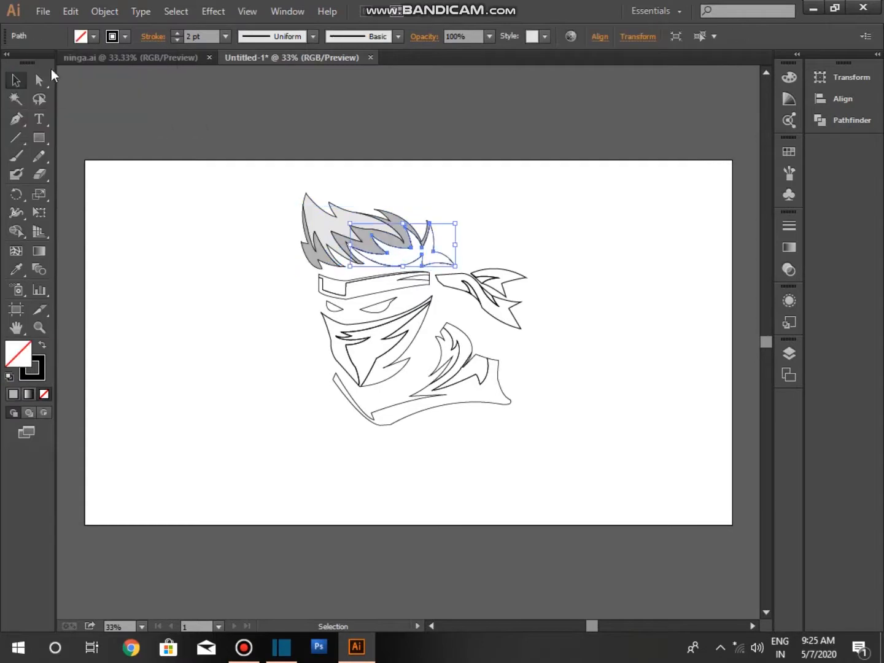
{"action": "left_click", "coordinate": [93, 36]}
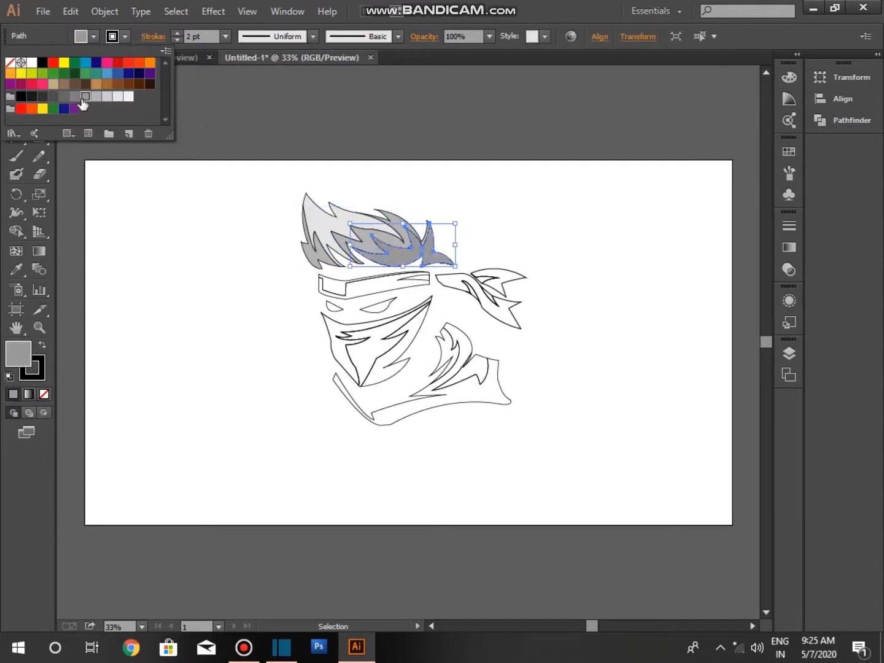
{"action": "left_click", "coordinate": [233, 422]}
Step: Fill the front panel and top-edge highlight shape of the headband with a medium blue
{"action": "left_click", "coordinate": [345, 292]}
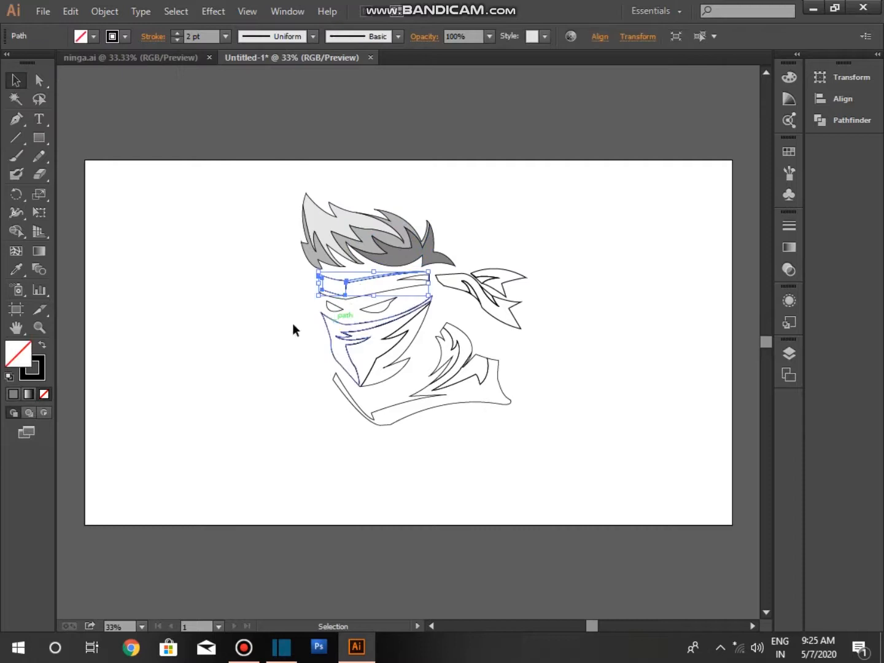
{"action": "double_click", "coordinate": [33, 368]}
{"action": "left_click_drag", "start_coordinate": [450, 384], "coordinate": [465, 301]}
{"action": "left_click", "coordinate": [600, 225]}
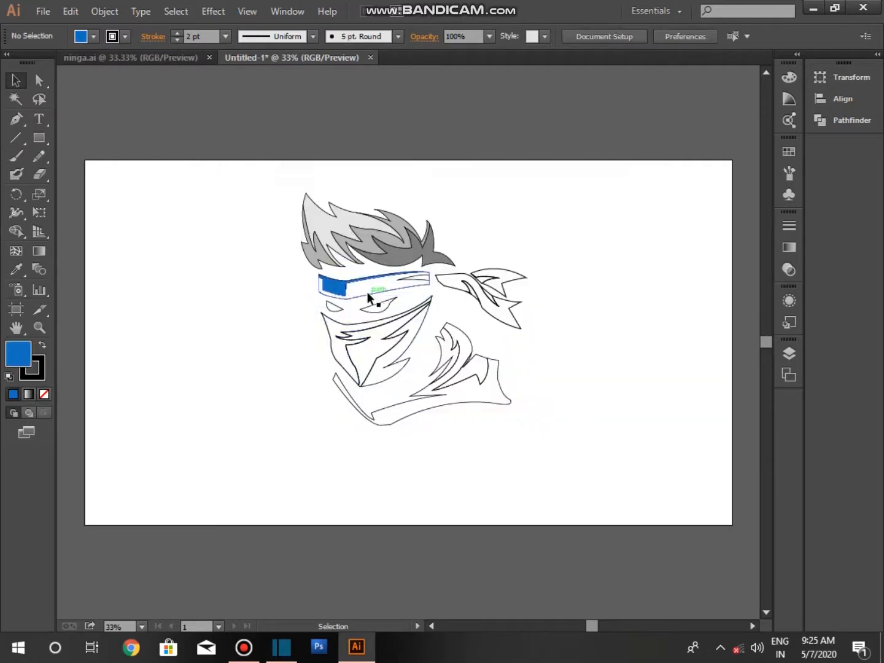
{"action": "double_click", "coordinate": [30, 354]}
{"action": "left_click", "coordinate": [405, 249]}
{"action": "left_click", "coordinate": [606, 224]}
Step: Fill the main shape of the headband with a bright royal blue
{"action": "left_click", "coordinate": [351, 301]}
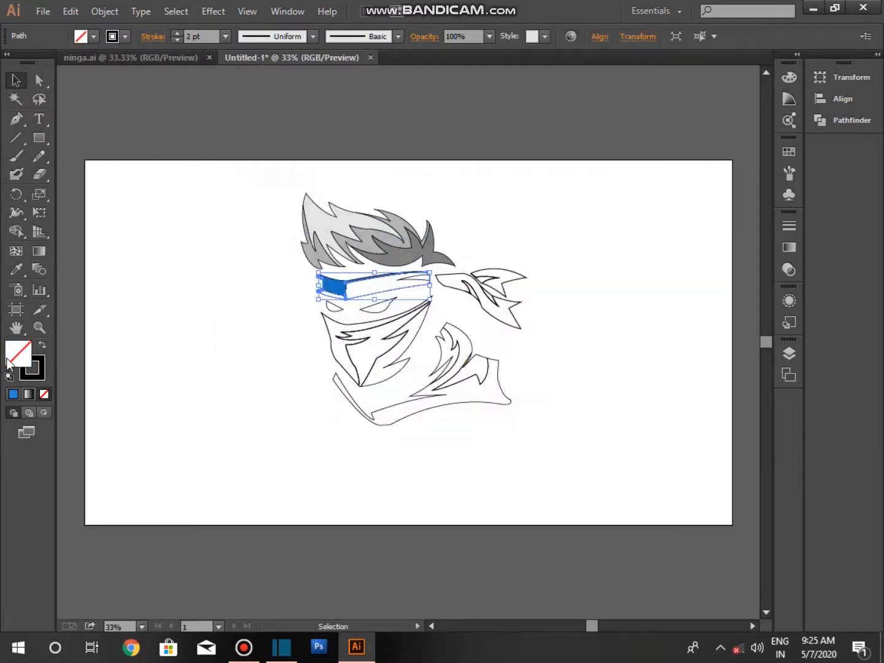
{"action": "double_click", "coordinate": [7, 358]}
{"action": "left_click_drag", "start_coordinate": [462, 310], "coordinate": [471, 283]}
{"action": "left_click", "coordinate": [417, 280]}
{"action": "left_click", "coordinate": [418, 242]}
{"action": "left_click", "coordinate": [576, 226]}
Step: Fill the pointed shadow at the back end of the headband with dark navy blue
{"action": "left_click", "coordinate": [415, 275]}
{"action": "double_click", "coordinate": [18, 354]}
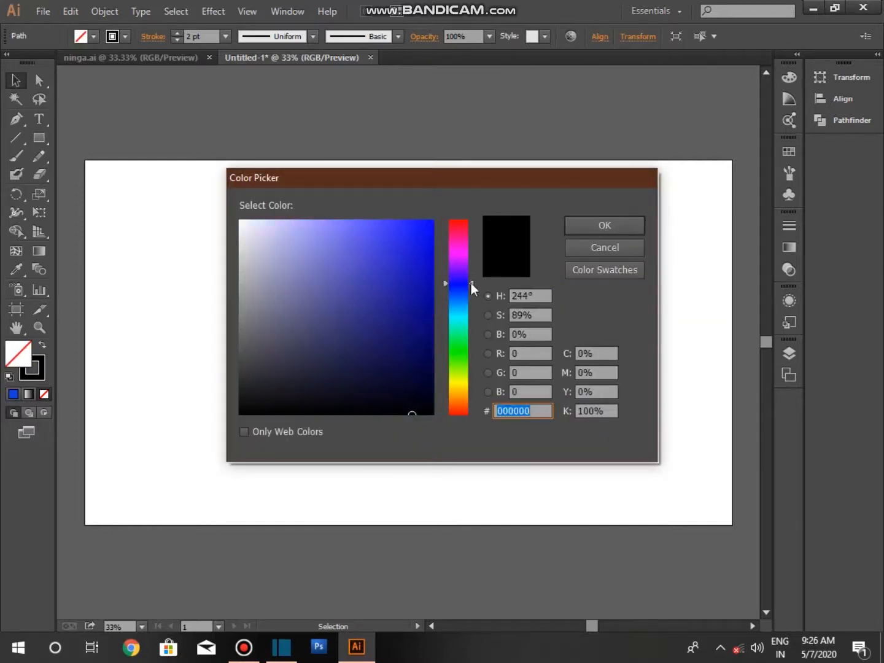
{"action": "left_click", "coordinate": [635, 225]}
Step: Remove the black outline strokes from the coloured headband and hair shapes by lowering their stroke weight to none
{"action": "left_click_drag", "start_coordinate": [351, 291], "coordinate": [353, 292]}
{"action": "left_click", "coordinate": [177, 42]}
{"action": "left_click", "coordinate": [177, 41]}
{"action": "left_click_drag", "start_coordinate": [231, 211], "coordinate": [336, 248]}
{"action": "left_click", "coordinate": [174, 40]}
{"action": "left_click", "coordinate": [174, 41]}
{"action": "left_click", "coordinate": [331, 362]}
{"action": "left_click", "coordinate": [392, 256]}
{"action": "left_click", "coordinate": [176, 41]}
{"action": "left_click", "coordinate": [383, 367]}
Step: Fill both eye shapes with the medium grey sampled from the hair, leaving them without a stroke
{"action": "scroll", "coordinate": [383, 367], "scroll_direction": "up", "scroll_amount": 1}
{"action": "scroll", "coordinate": [141, 626], "scroll_direction": "up", "scroll_amount": 13}
{"action": "scroll", "coordinate": [142, 626], "scroll_direction": "down", "scroll_amount": 10}
{"action": "left_click", "coordinate": [452, 203]}
{"action": "left_click", "coordinate": [220, 307]}
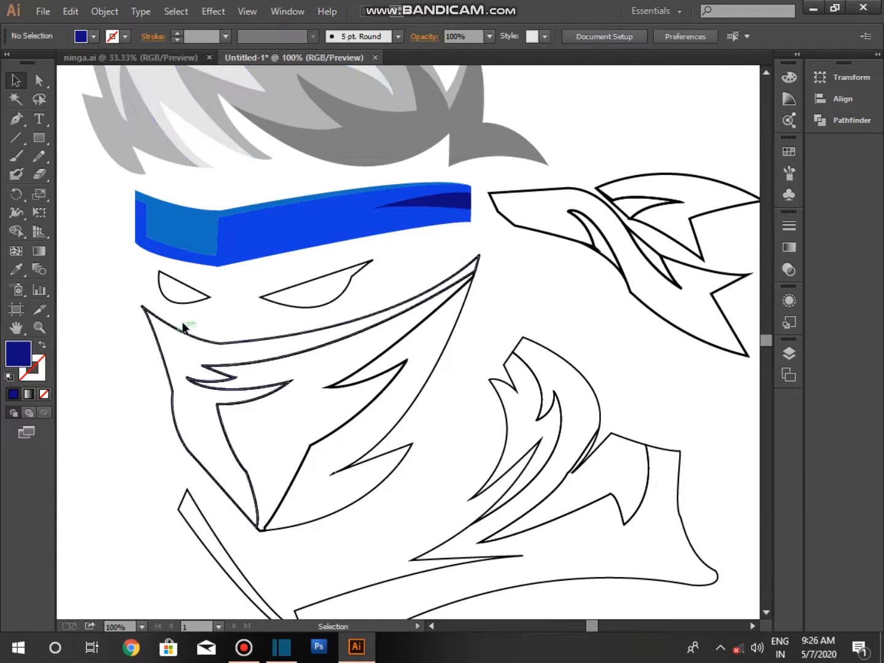
{"action": "left_click", "coordinate": [194, 304]}
{"action": "left_click", "coordinate": [276, 303], "text": "shift"}
{"action": "scroll", "coordinate": [277, 307], "scroll_direction": "up", "scroll_amount": 2}
{"action": "key", "text": "i"}
{"action": "left_click", "coordinate": [151, 156]}
{"action": "left_click", "coordinate": [326, 197]}
{"action": "left_click", "coordinate": [271, 162]}
{"action": "key", "text": "v"}
{"action": "left_click", "coordinate": [266, 491]}
Step: Fill the mask's highlight shape with the headband's medium blue and its central shape with the headband's royal blue
{"action": "scroll", "coordinate": [266, 490], "scroll_direction": "down", "scroll_amount": 1}
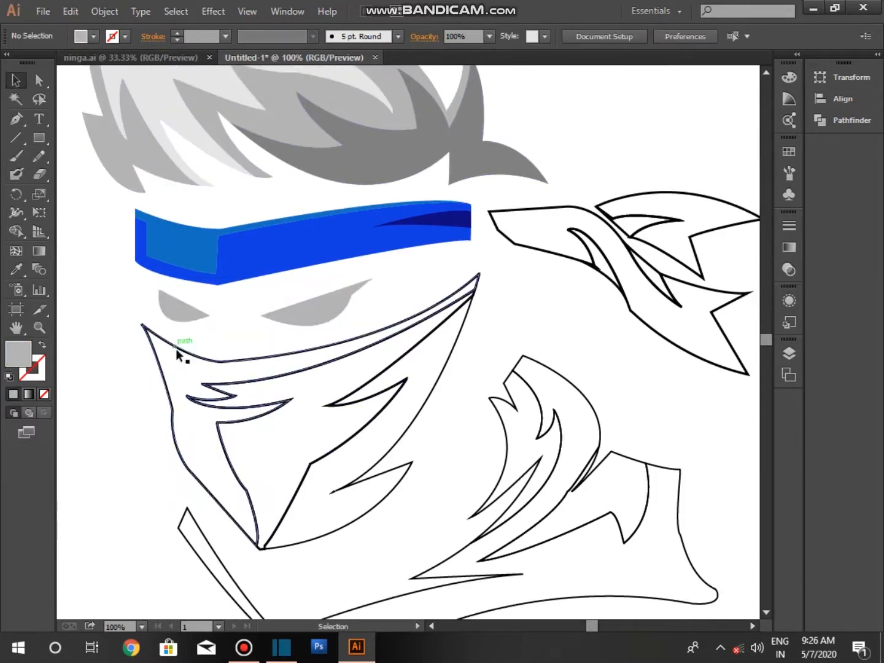
{"action": "left_click", "coordinate": [177, 354]}
{"action": "left_click", "coordinate": [16, 270]}
{"action": "left_click", "coordinate": [197, 244]}
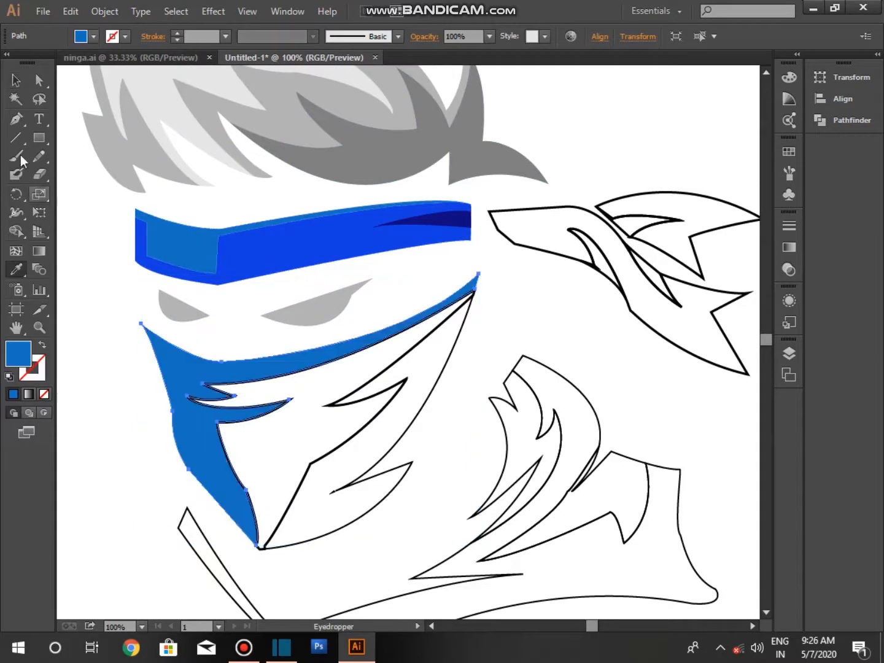
{"action": "left_click", "coordinate": [329, 410], "text": "ctrl"}
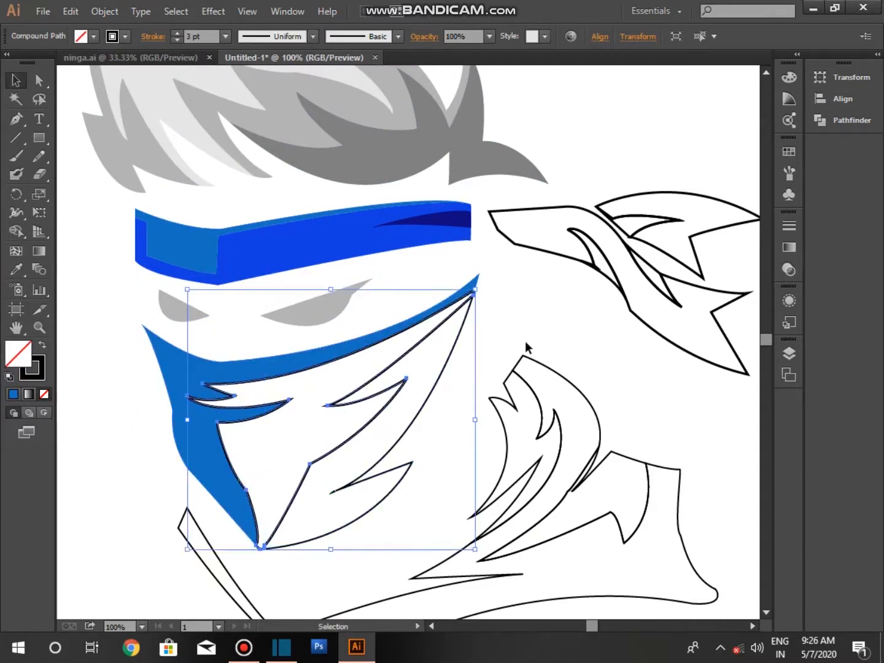
{"action": "left_click", "coordinate": [16, 270]}
{"action": "left_click", "coordinate": [225, 254]}
Step: Fill the mask's dark shadow shape with the navy sampled from the headband's pointed shadow
{"action": "left_click", "coordinate": [16, 81]}
{"action": "left_click", "coordinate": [387, 368]}
{"action": "left_click", "coordinate": [391, 393]}
{"action": "left_click", "coordinate": [433, 361]}
{"action": "left_click", "coordinate": [461, 331]}
{"action": "left_click", "coordinate": [16, 269]}
{"action": "left_click", "coordinate": [429, 219]}
{"action": "left_click", "coordinate": [16, 81]}
{"action": "left_click", "coordinate": [345, 559]}
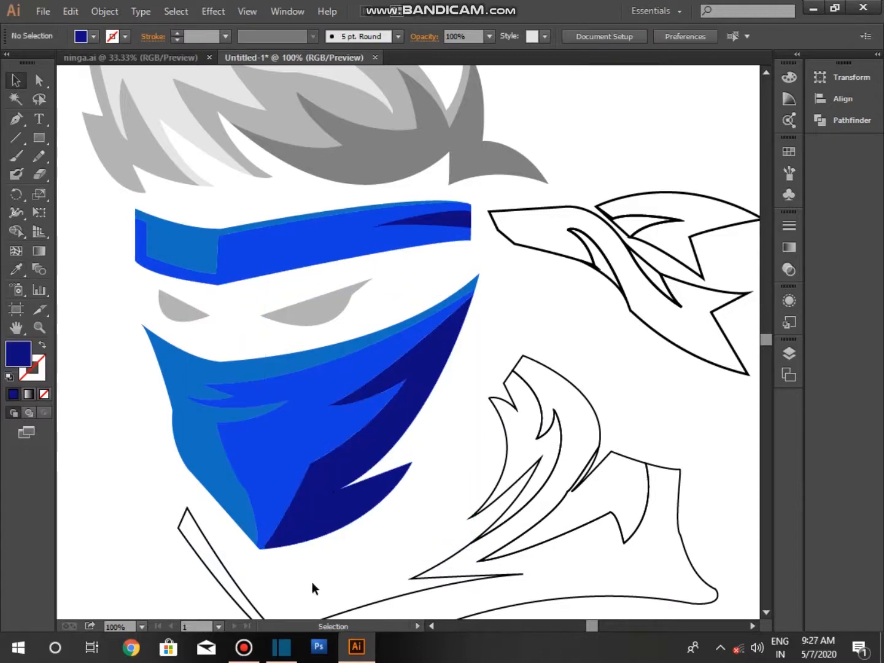
Step: Fill the collar's fold shadow and shoulder shadow shapes with the dark grey sampled from the hair shadow
{"action": "scroll", "coordinate": [266, 568], "scroll_direction": "down", "scroll_amount": 3}
{"action": "left_click", "coordinate": [248, 534]}
{"action": "left_click", "coordinate": [334, 535]}
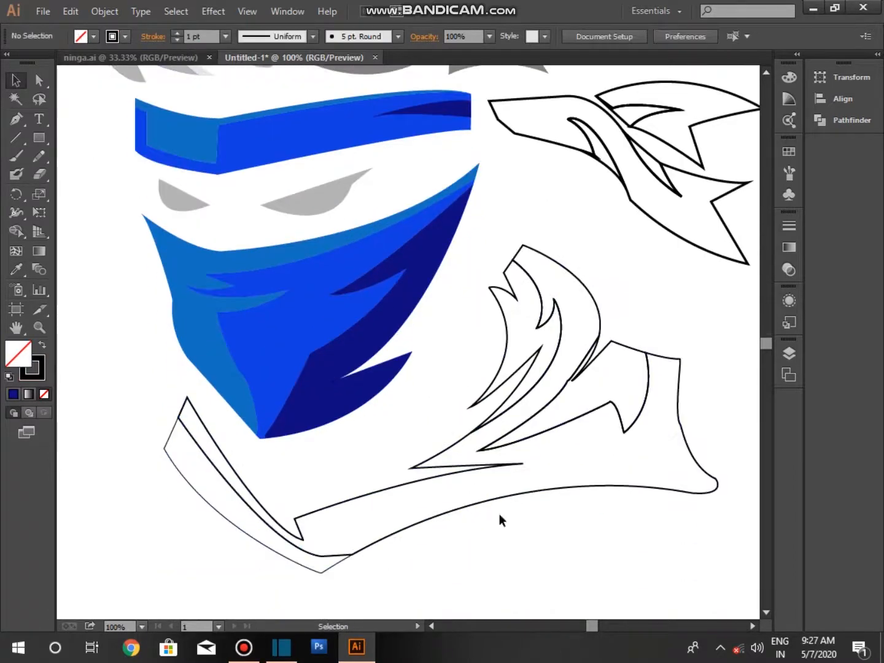
{"action": "left_click", "coordinate": [505, 335]}
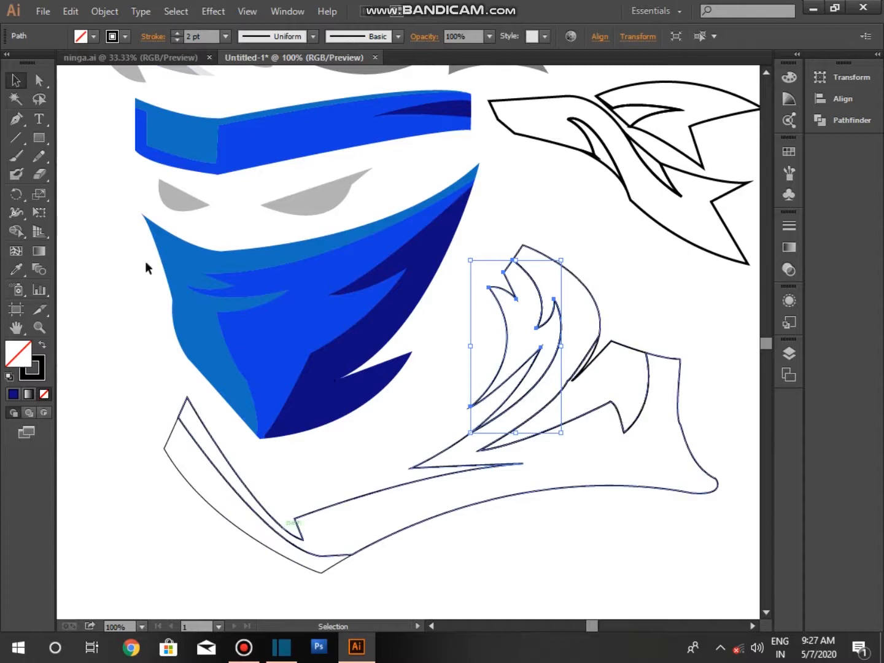
{"action": "left_click", "coordinate": [208, 60]}
{"action": "left_click", "coordinate": [293, 58]}
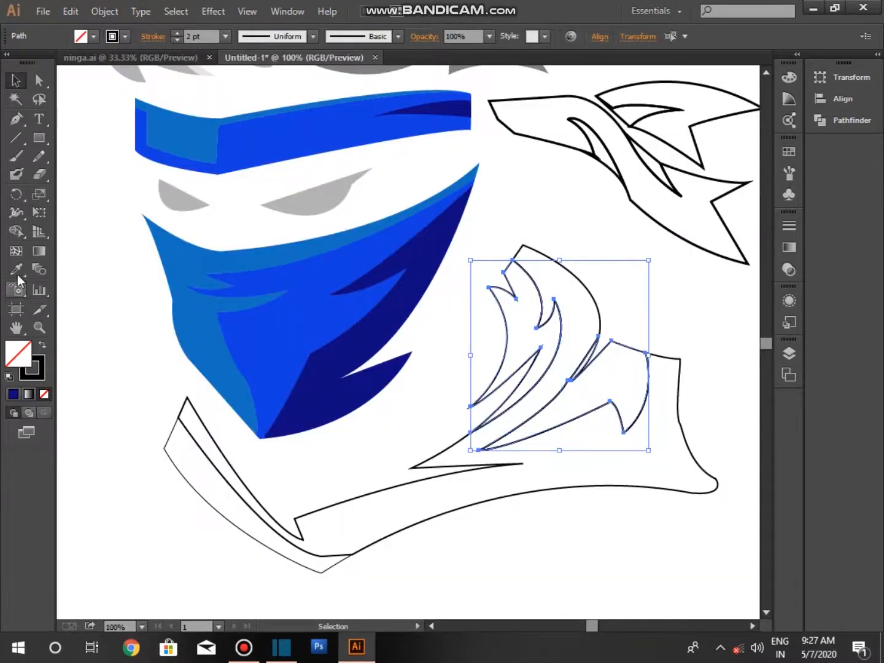
{"action": "left_click", "coordinate": [17, 271]}
{"action": "scroll", "coordinate": [325, 218], "scroll_direction": "up", "scroll_amount": 2}
{"action": "left_click", "coordinate": [491, 98]}
{"action": "left_click", "coordinate": [578, 265]}
{"action": "left_click", "coordinate": [411, 76]}
{"action": "key", "text": "v"}
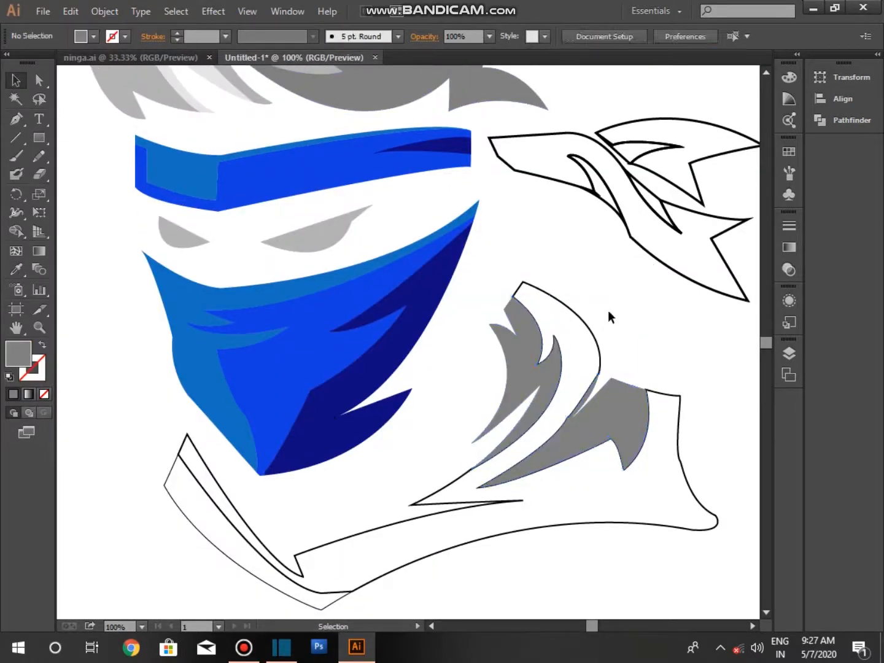
Step: Fill the main collar shape with the light grey sampled from the hair highlight
{"action": "left_click", "coordinate": [586, 360]}
{"action": "left_click", "coordinate": [17, 269]}
{"action": "scroll", "coordinate": [170, 112], "scroll_direction": "up", "scroll_amount": 4}
{"action": "left_click", "coordinate": [170, 113]}
{"action": "left_click", "coordinate": [15, 83]}
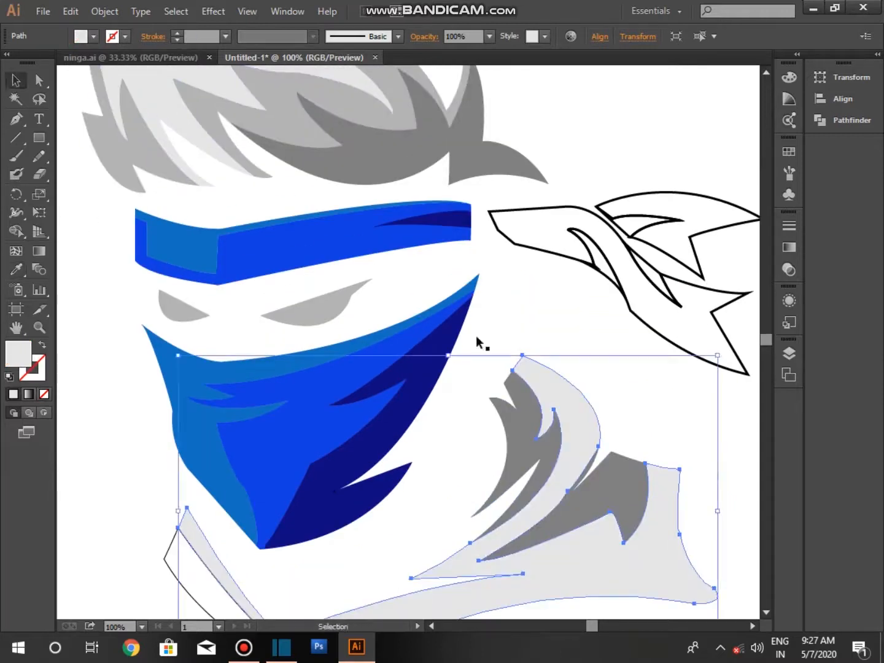
{"action": "left_click", "coordinate": [110, 257]}
Step: Fill the collar's lower front edge strip and the narrow wedge above its lower band with the dark shadow grey
{"action": "scroll", "coordinate": [152, 368], "scroll_direction": "down", "scroll_amount": 3}
{"action": "left_click", "coordinate": [178, 523]}
{"action": "left_click", "coordinate": [16, 269]}
{"action": "left_click", "coordinate": [527, 355]}
{"action": "key", "text": "v"}
{"action": "left_click", "coordinate": [535, 240]}
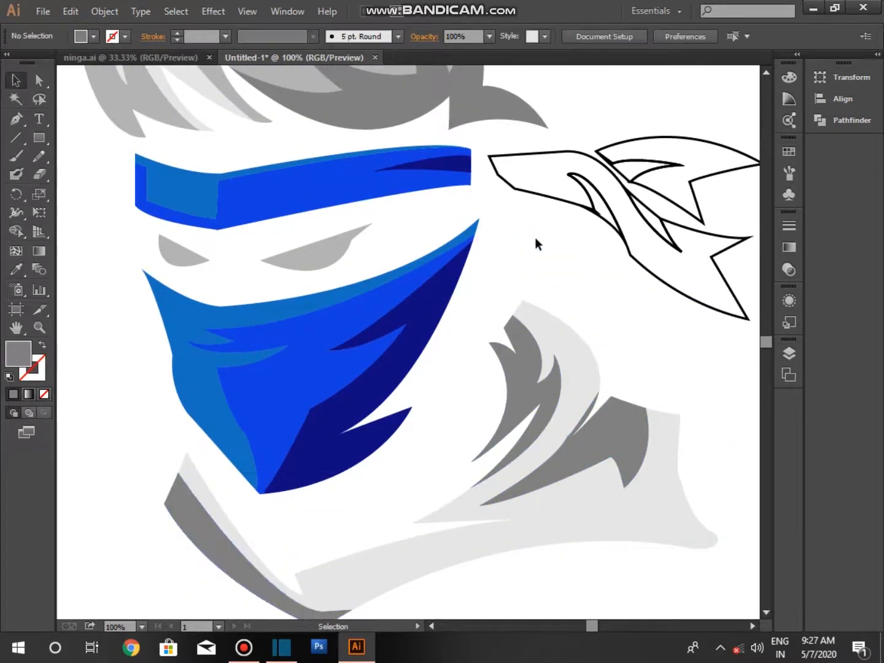
{"action": "scroll", "coordinate": [535, 239], "scroll_direction": "down", "scroll_amount": 1}
{"action": "left_click", "coordinate": [354, 529]}
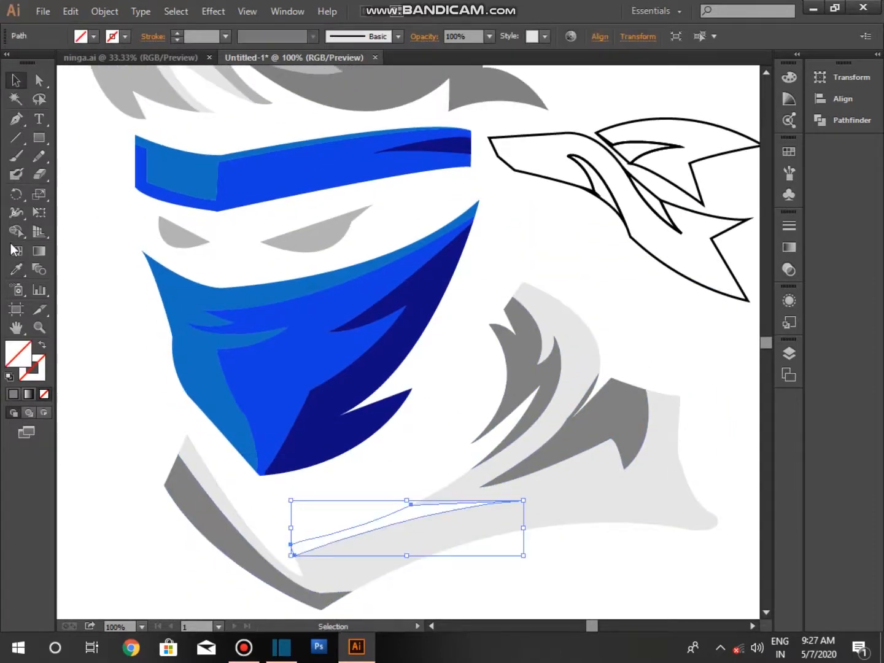
{"action": "left_click", "coordinate": [365, 83]}
{"action": "key", "text": "v"}
{"action": "left_click", "coordinate": [483, 183]}
Step: Fill the three small shadow shapes in the headband's tied ends with the navy sampled from the headband shadow
{"action": "left_click", "coordinate": [753, 626]}
{"action": "scroll", "coordinate": [477, 220], "scroll_direction": "up", "scroll_amount": 1}
{"action": "left_click", "coordinate": [475, 219]}
{"action": "left_click", "coordinate": [520, 171], "text": "shift"}
{"action": "left_click", "coordinate": [521, 222], "text": "shift"}
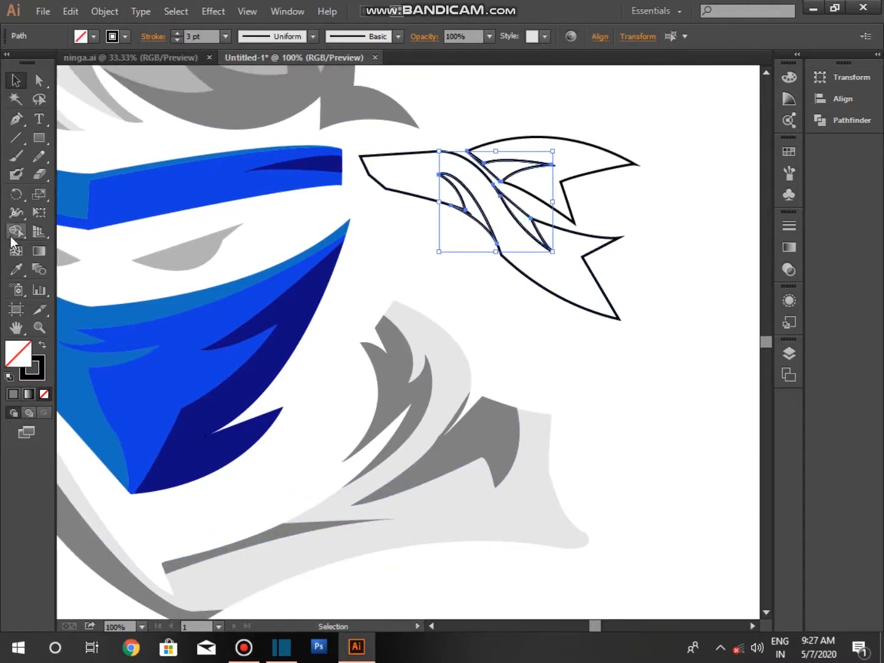
{"action": "left_click", "coordinate": [16, 269]}
{"action": "left_click", "coordinate": [320, 161]}
Step: Fill the knot with its lower tail and the upper tail of the headband with the headband's royal blue
{"action": "left_click", "coordinate": [528, 302]}
{"action": "left_click", "coordinate": [527, 278]}
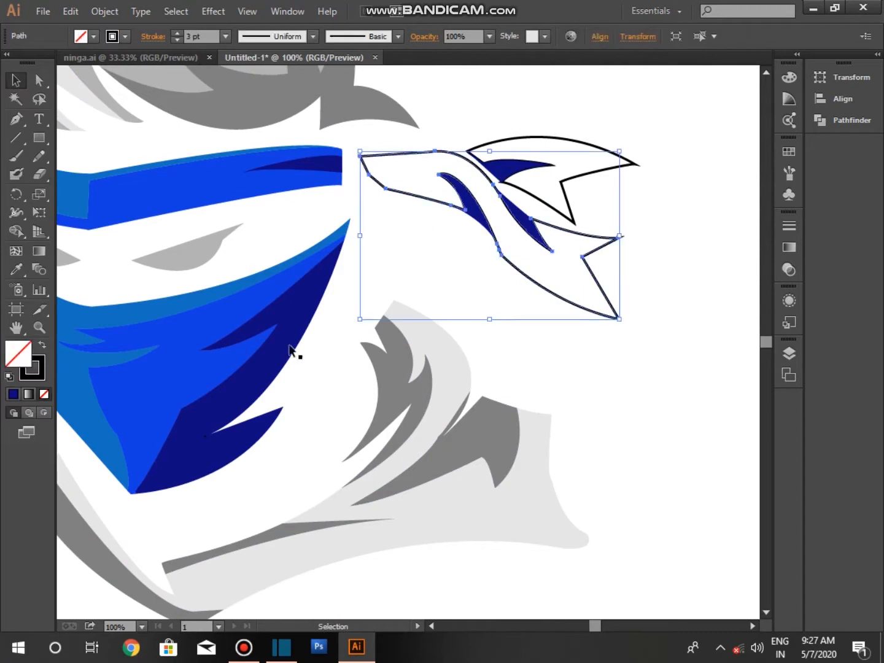
{"action": "left_click", "coordinate": [16, 268]}
{"action": "left_click", "coordinate": [176, 185]}
{"action": "key", "text": "v"}
{"action": "left_click", "coordinate": [552, 211]}
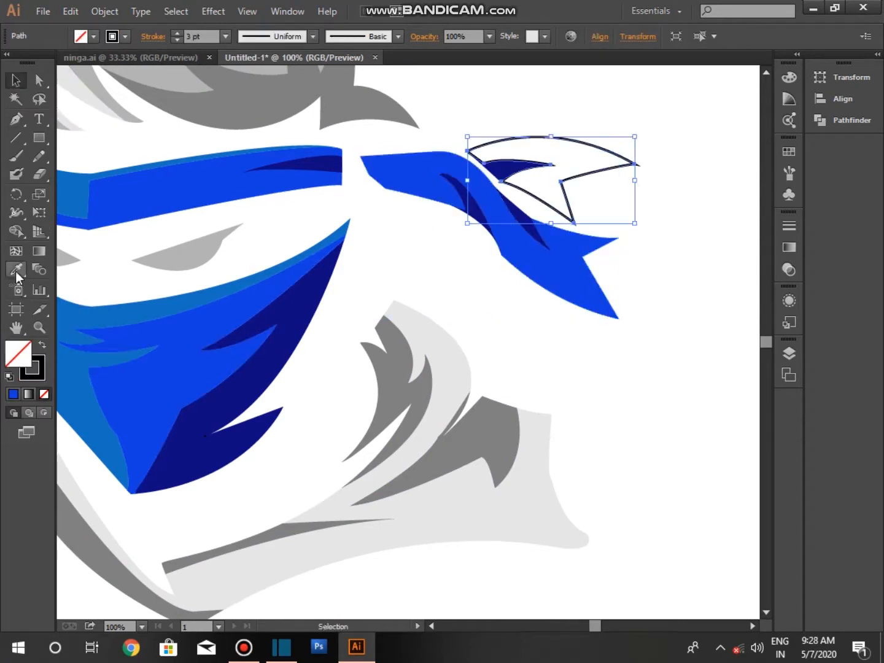
{"action": "left_click", "coordinate": [16, 270]}
{"action": "left_click", "coordinate": [111, 203]}
{"action": "left_click", "coordinate": [15, 80]}
{"action": "left_click", "coordinate": [348, 410]}
Step: Draw a royal blue rectangle covering the whole artboard and send it behind the mascot
{"action": "scroll", "coordinate": [141, 627], "scroll_direction": "down", "scroll_amount": 3}
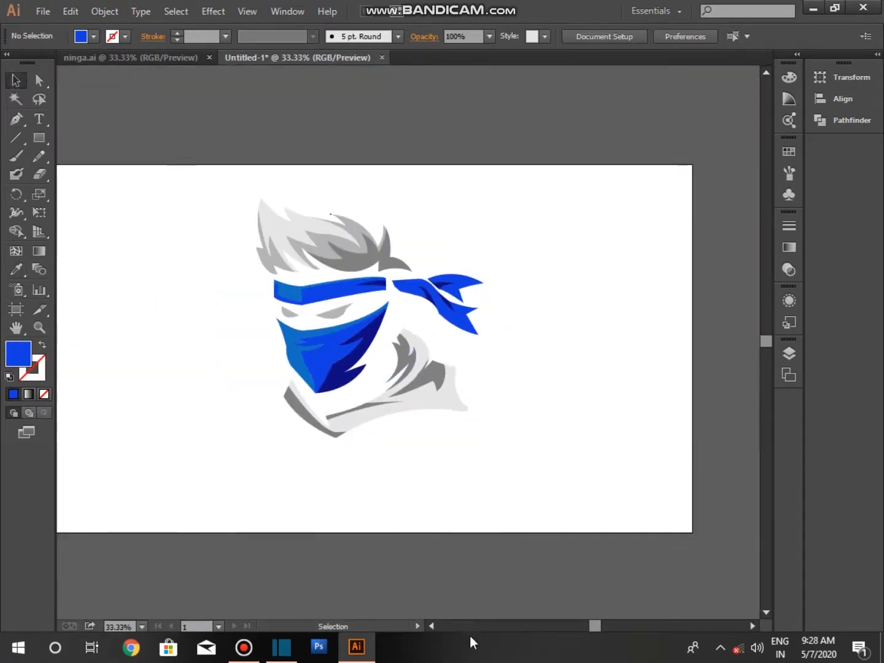
{"action": "scroll", "coordinate": [83, 172], "scroll_direction": "left", "scroll_amount": 2}
{"action": "left_click_drag", "start_coordinate": [74, 164], "coordinate": [729, 533]}
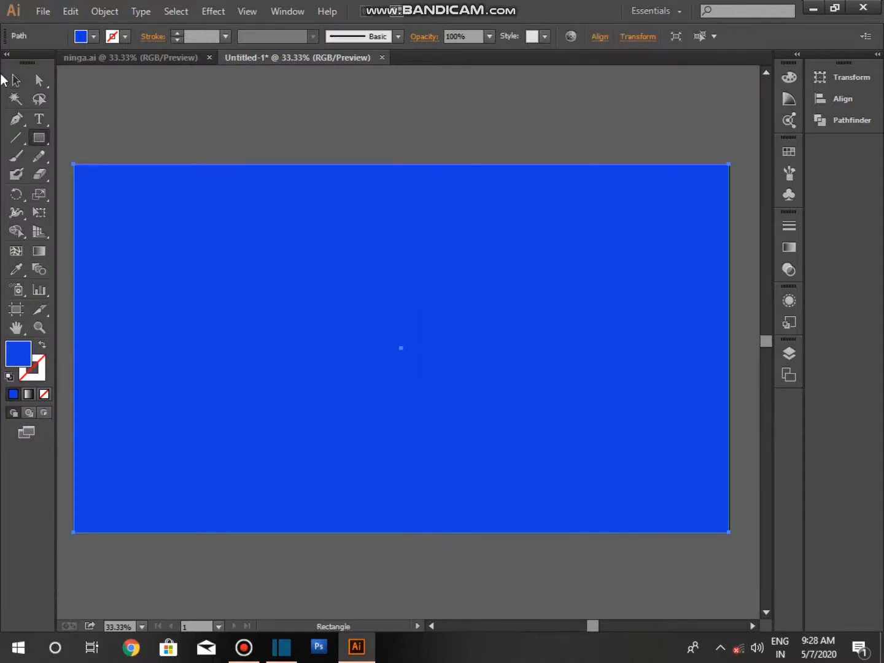
{"action": "left_click", "coordinate": [16, 80]}
{"action": "right_click", "coordinate": [498, 318]}
{"action": "mouse_move", "coordinate": [541, 535]}
{"action": "left_click", "coordinate": [711, 585]}
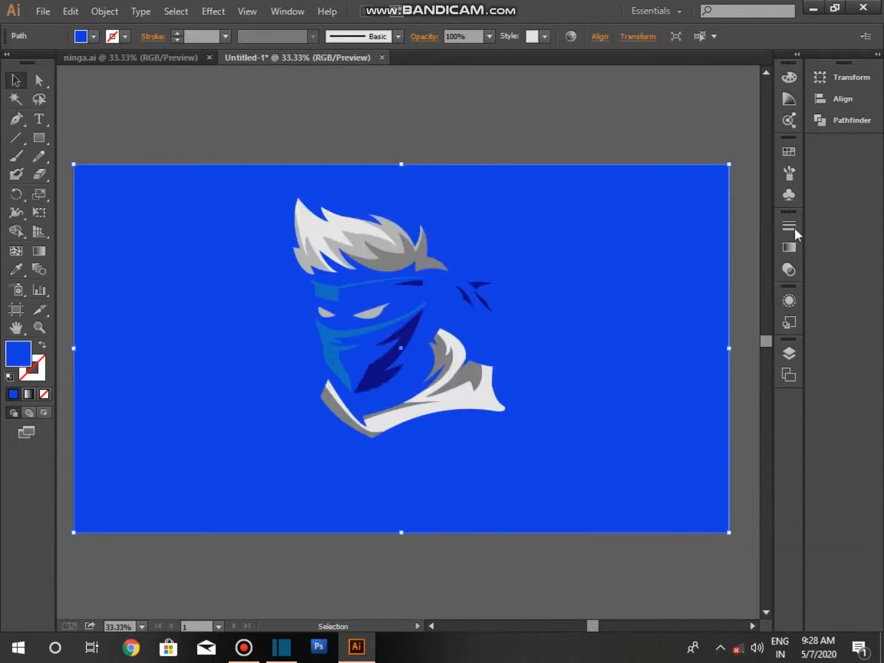
Step: Apply a linear gradient to the background rectangle and set its end stop to blue 1232D6
{"action": "left_click", "coordinate": [788, 246]}
{"action": "left_click", "coordinate": [690, 319]}
{"action": "left_click", "coordinate": [744, 334]}
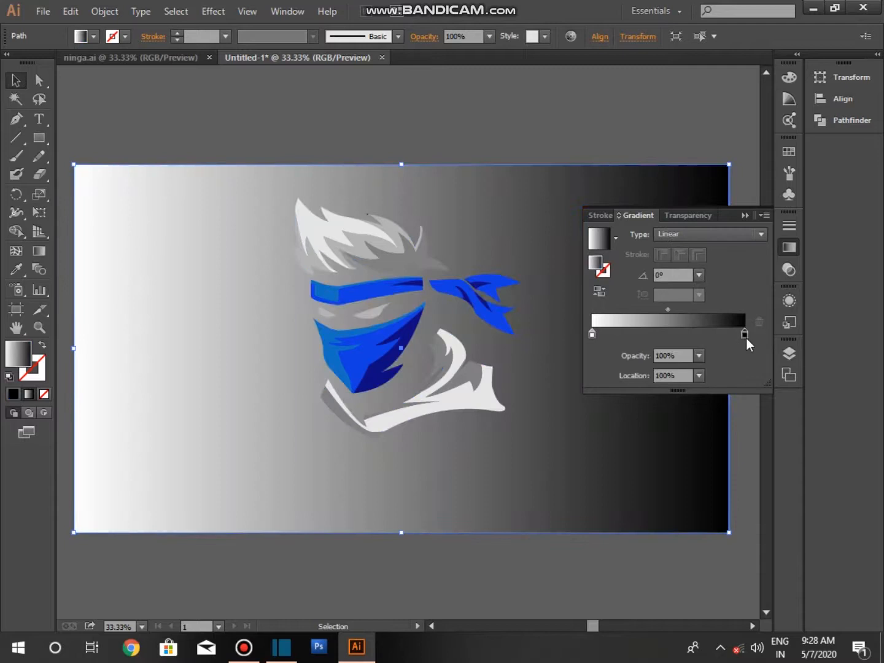
{"action": "double_click", "coordinate": [14, 361]}
{"action": "left_click", "coordinate": [418, 257]}
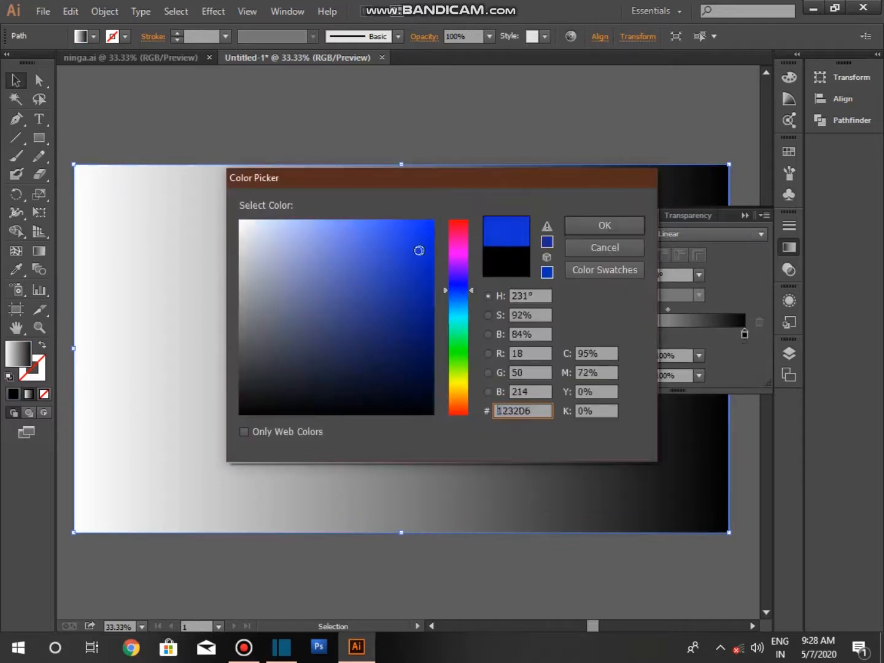
{"action": "left_click", "coordinate": [622, 226]}
Step: Recolour the start stop of the background gradient, trying a cyan swatch and settling on the dark navy swatch
{"action": "double_click", "coordinate": [593, 334]}
{"action": "left_click", "coordinate": [545, 416]}
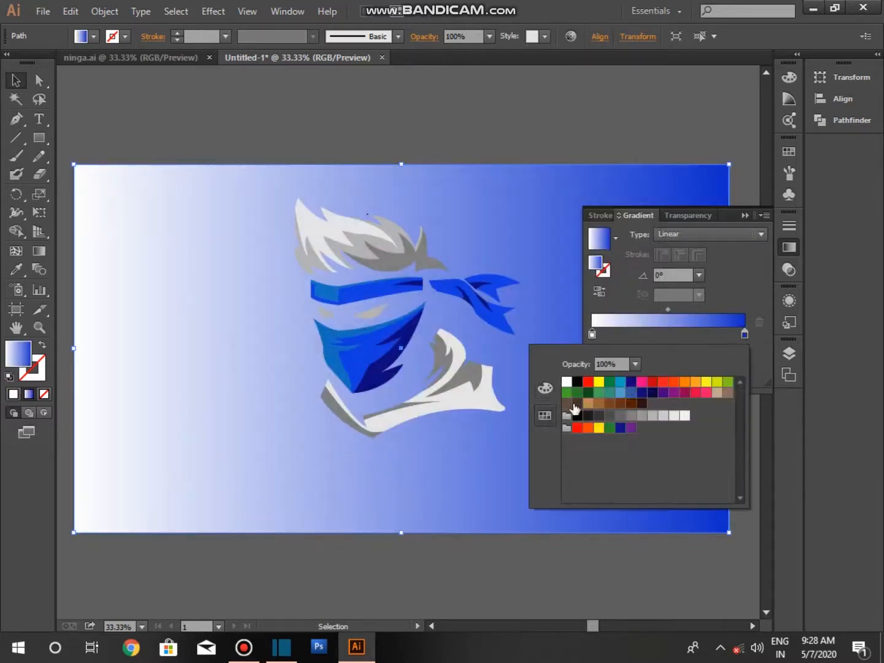
{"action": "left_click", "coordinate": [620, 382]}
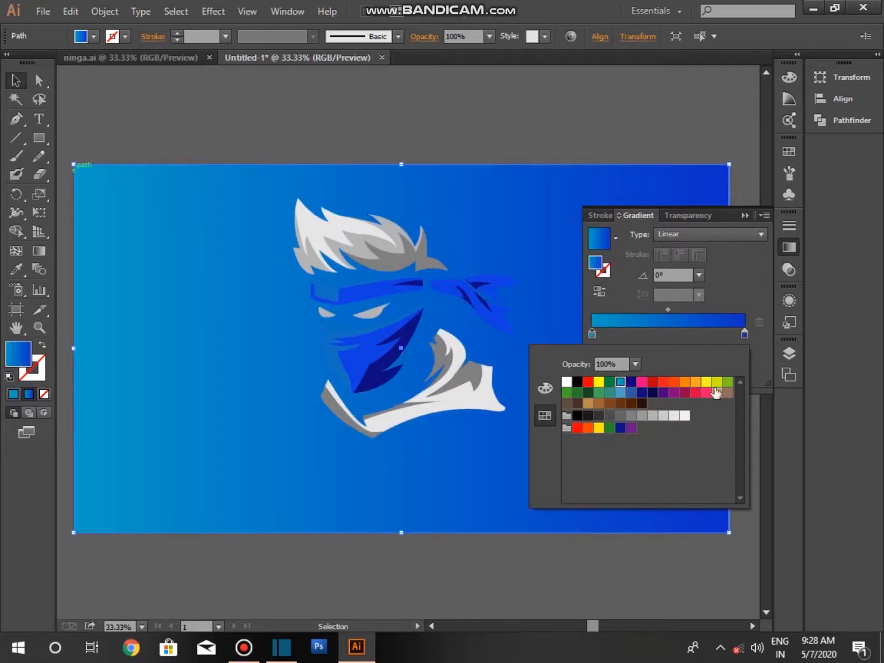
{"action": "left_click", "coordinate": [631, 382]}
{"action": "left_click", "coordinate": [664, 338]}
Step: Set the end stop of the background gradient to bright blue 0D86F9 with the RGB sliders
{"action": "double_click", "coordinate": [745, 334]}
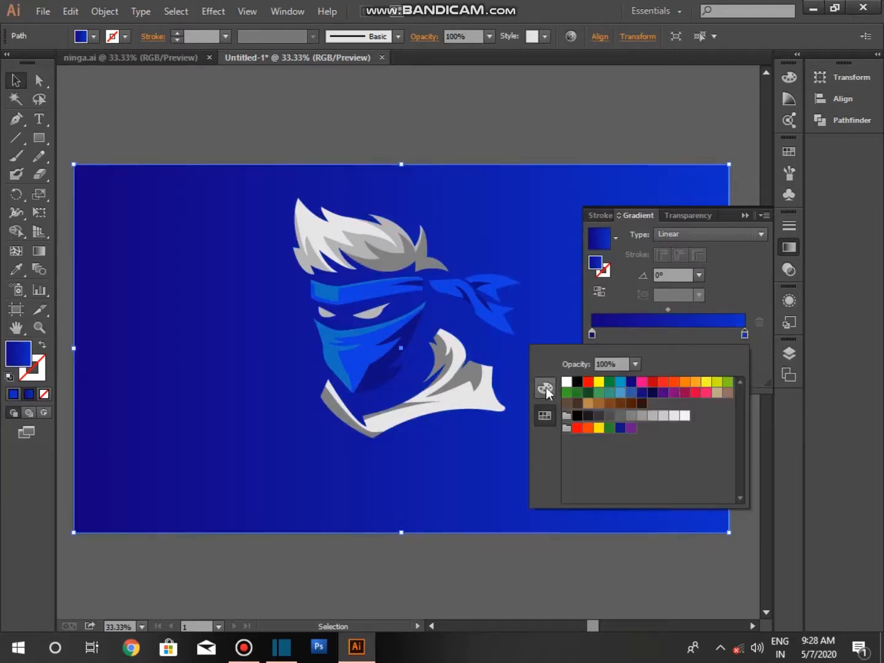
{"action": "left_click", "coordinate": [543, 388]}
{"action": "mouse_move", "coordinate": [629, 418]}
{"action": "left_mouse_down"}
{"action": "mouse_move", "coordinate": [655, 420]}
{"action": "mouse_move", "coordinate": [700, 447]}
{"action": "left_mouse_up"}
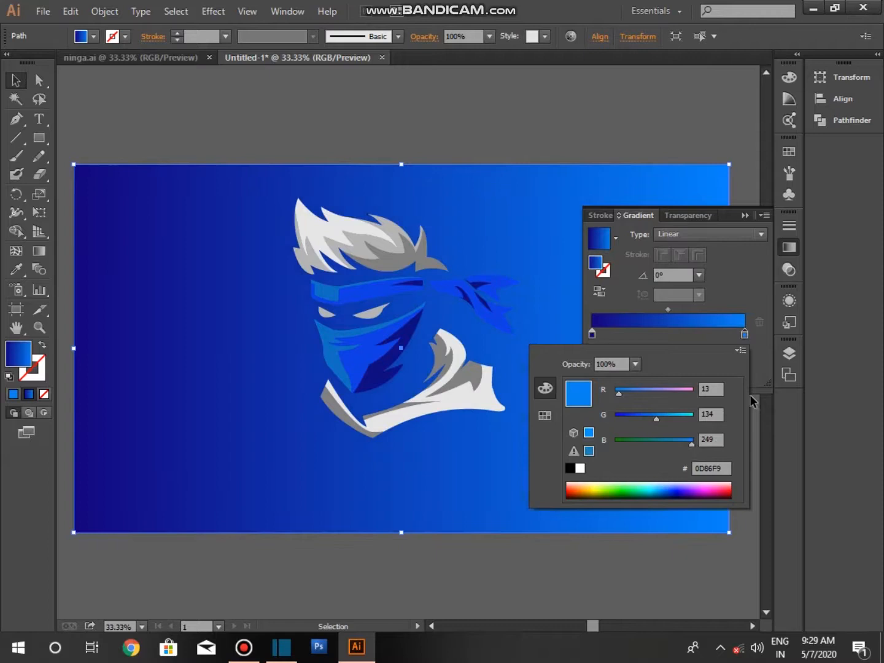
{"action": "left_click", "coordinate": [751, 263]}
Step: Redirect the background gradient diagonally with the Gradient tool, undoing the first attempt, so it rises from navy to bright blue
{"action": "left_click", "coordinate": [745, 215]}
{"action": "left_click", "coordinate": [39, 251]}
{"action": "mouse_move", "coordinate": [739, 354]}
{"action": "left_mouse_down"}
{"action": "mouse_move", "coordinate": [702, 146]}
{"action": "mouse_move", "coordinate": [682, 95]}
{"action": "left_mouse_up"}
{"action": "key", "text": "ctrl+z"}
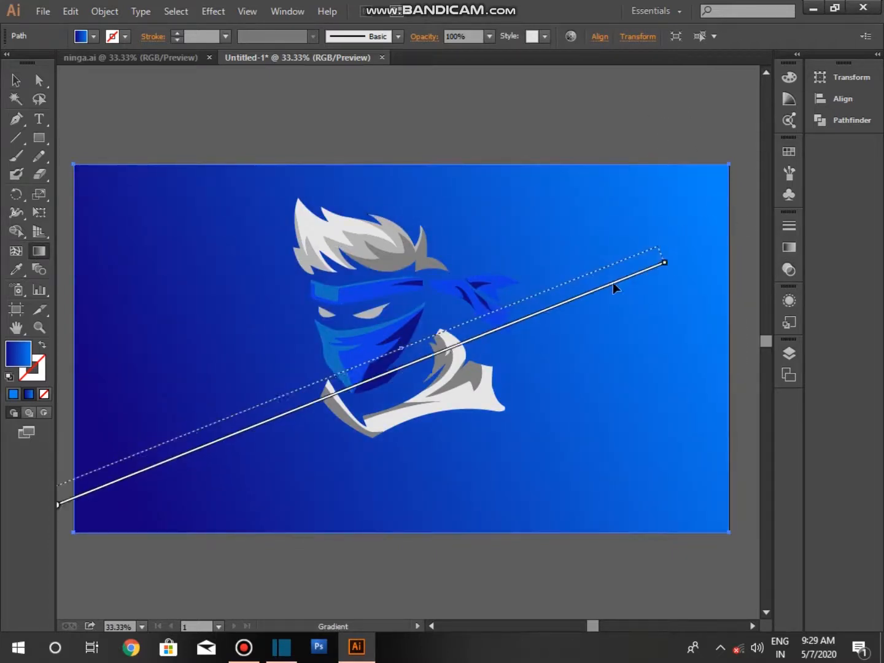